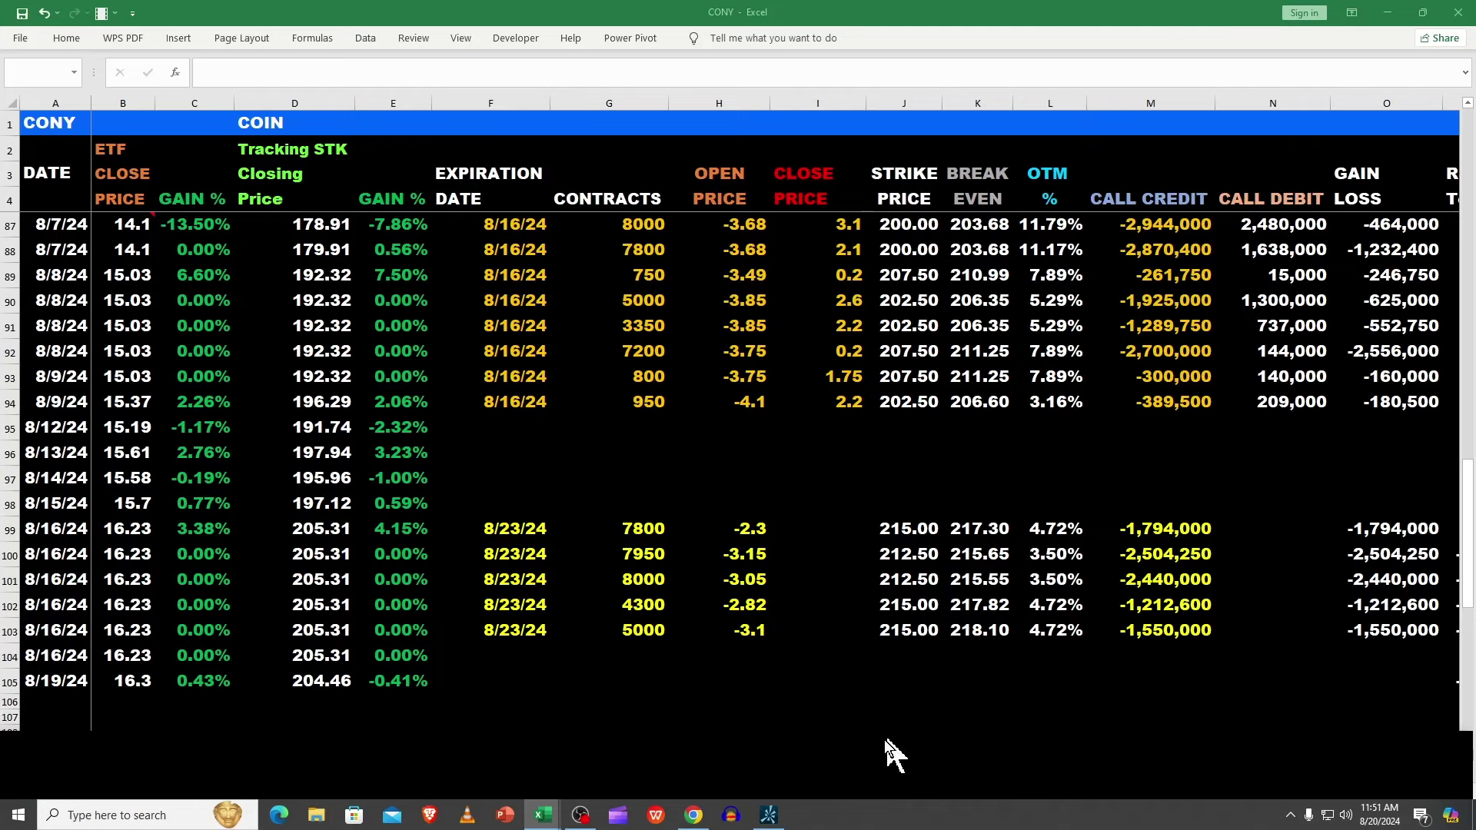
- In the CONY workbook's AUG sheet, check the COIN and CONY closing prices for 8/16/24 and 8/19/24
mouse_move(543, 813)
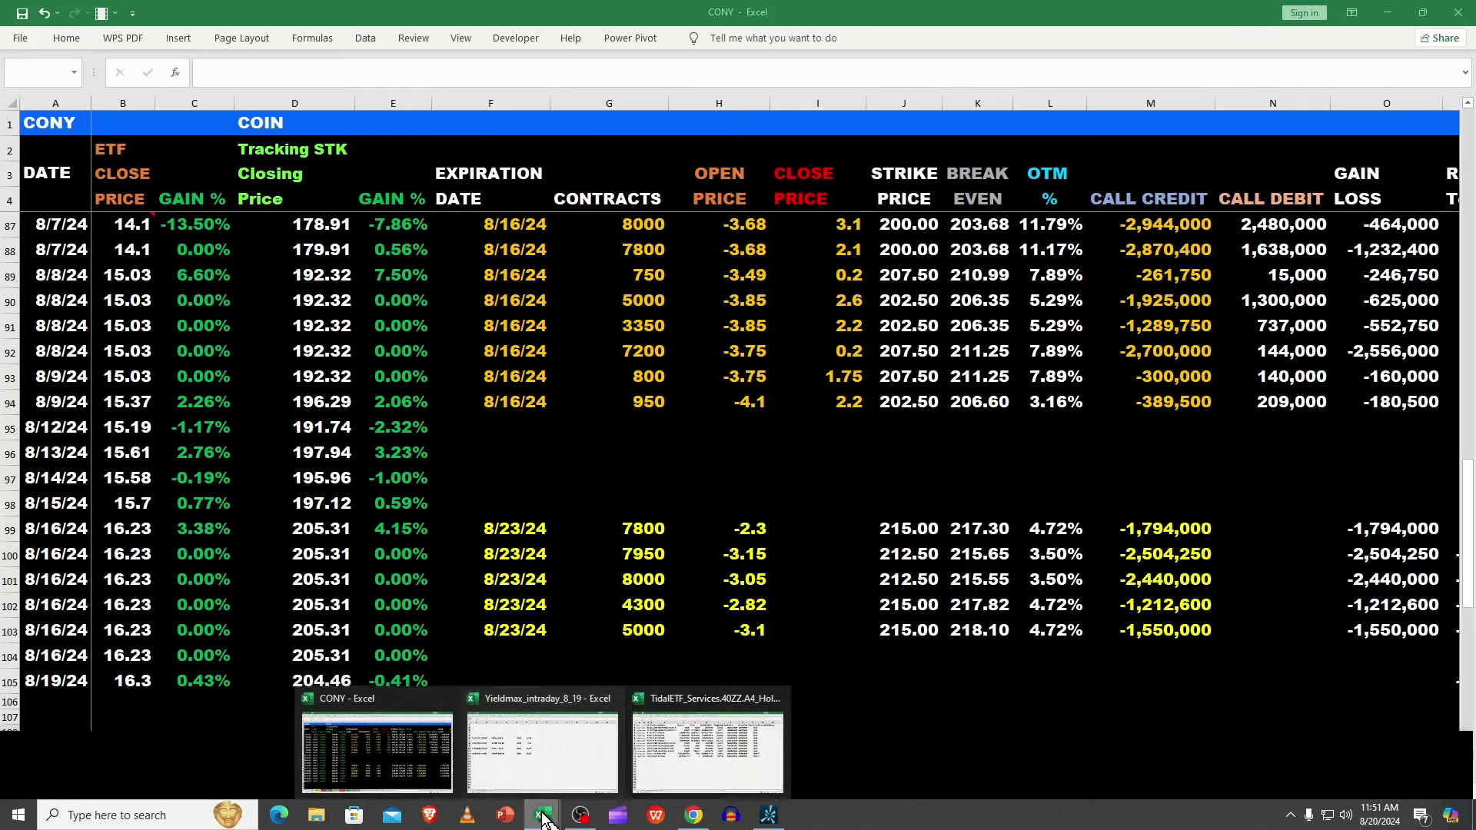
left_click(421, 761)
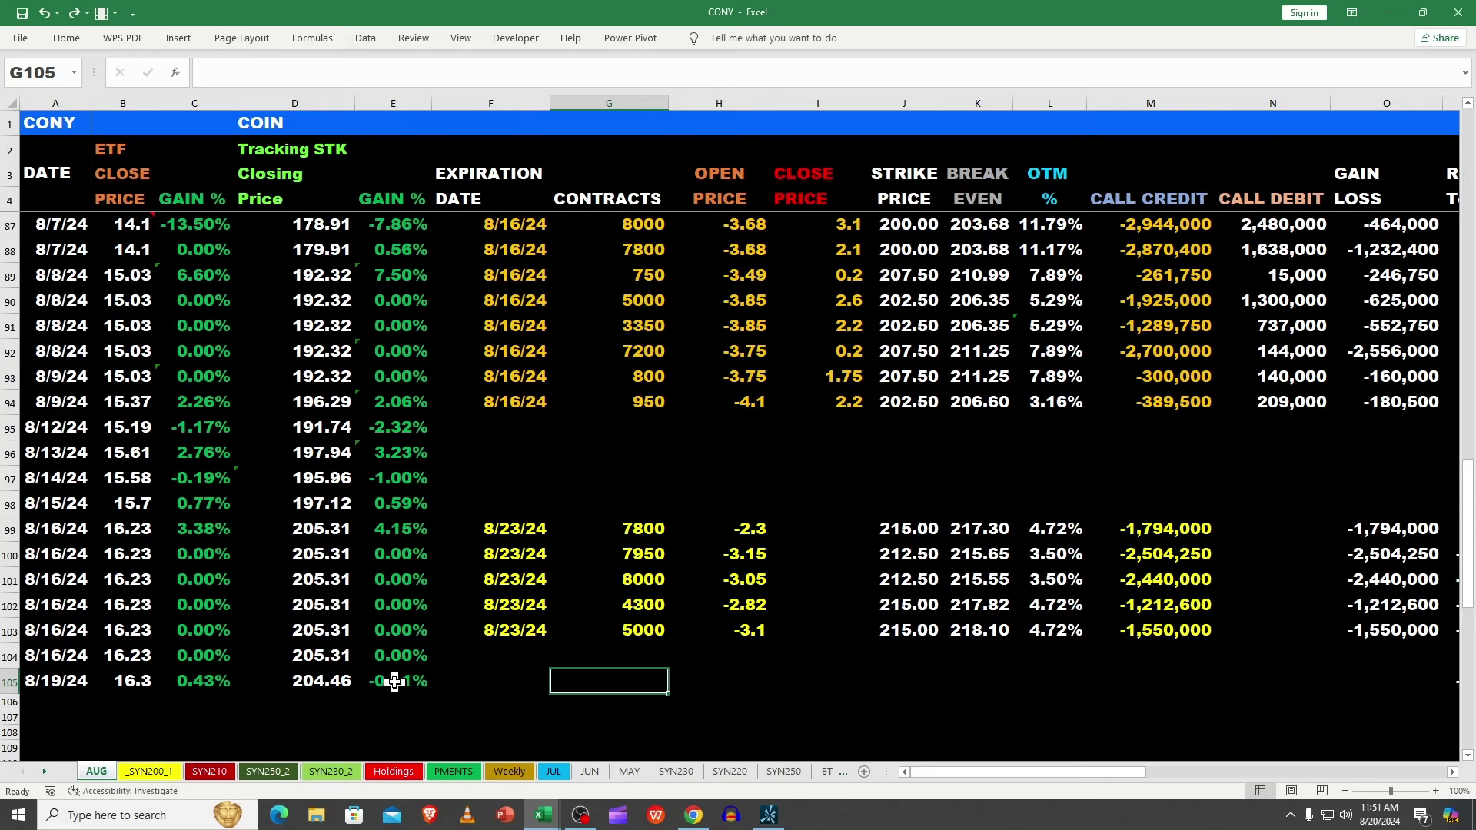
left_click(321, 655)
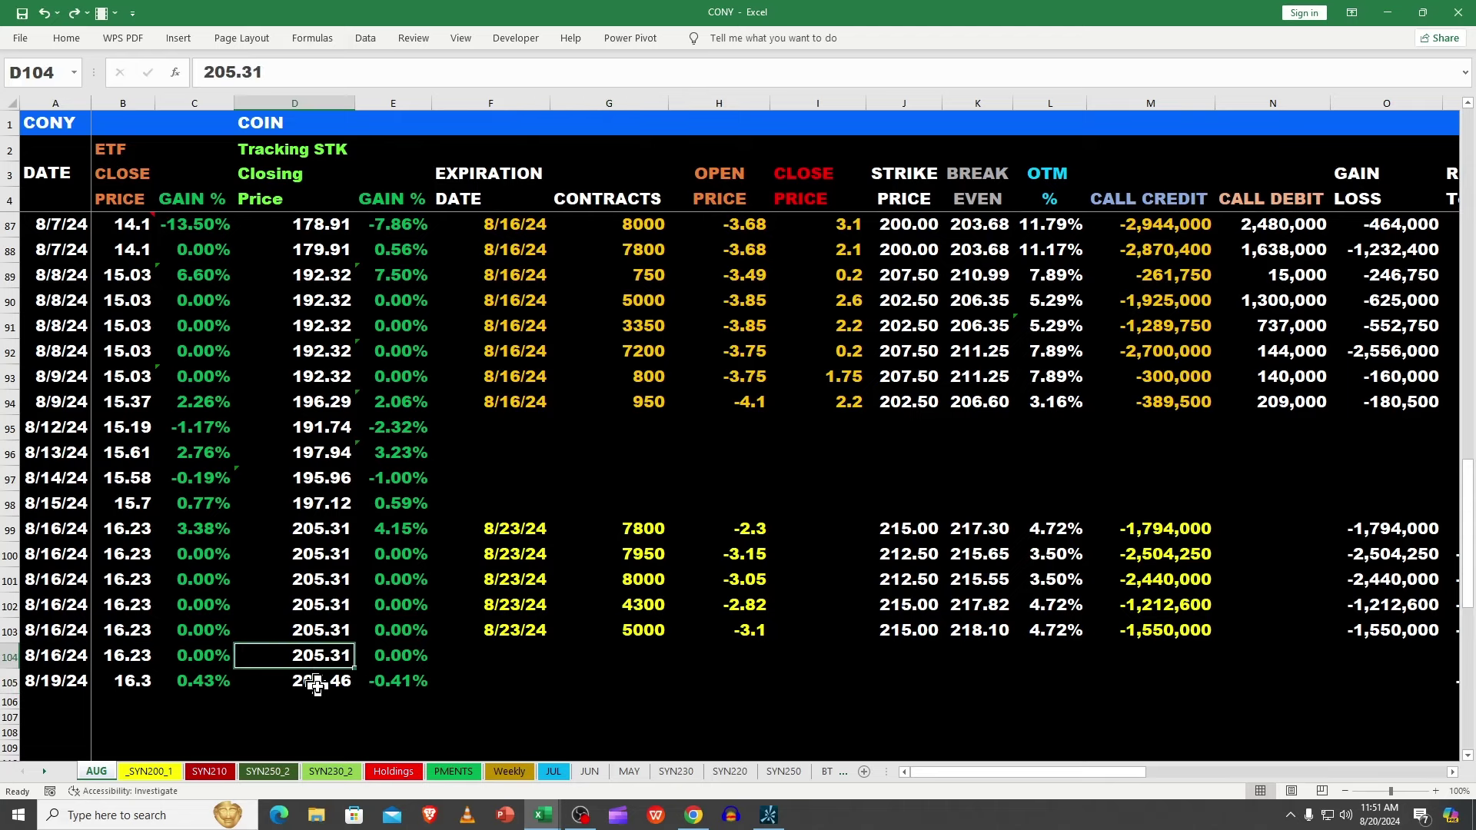
left_click(316, 682)
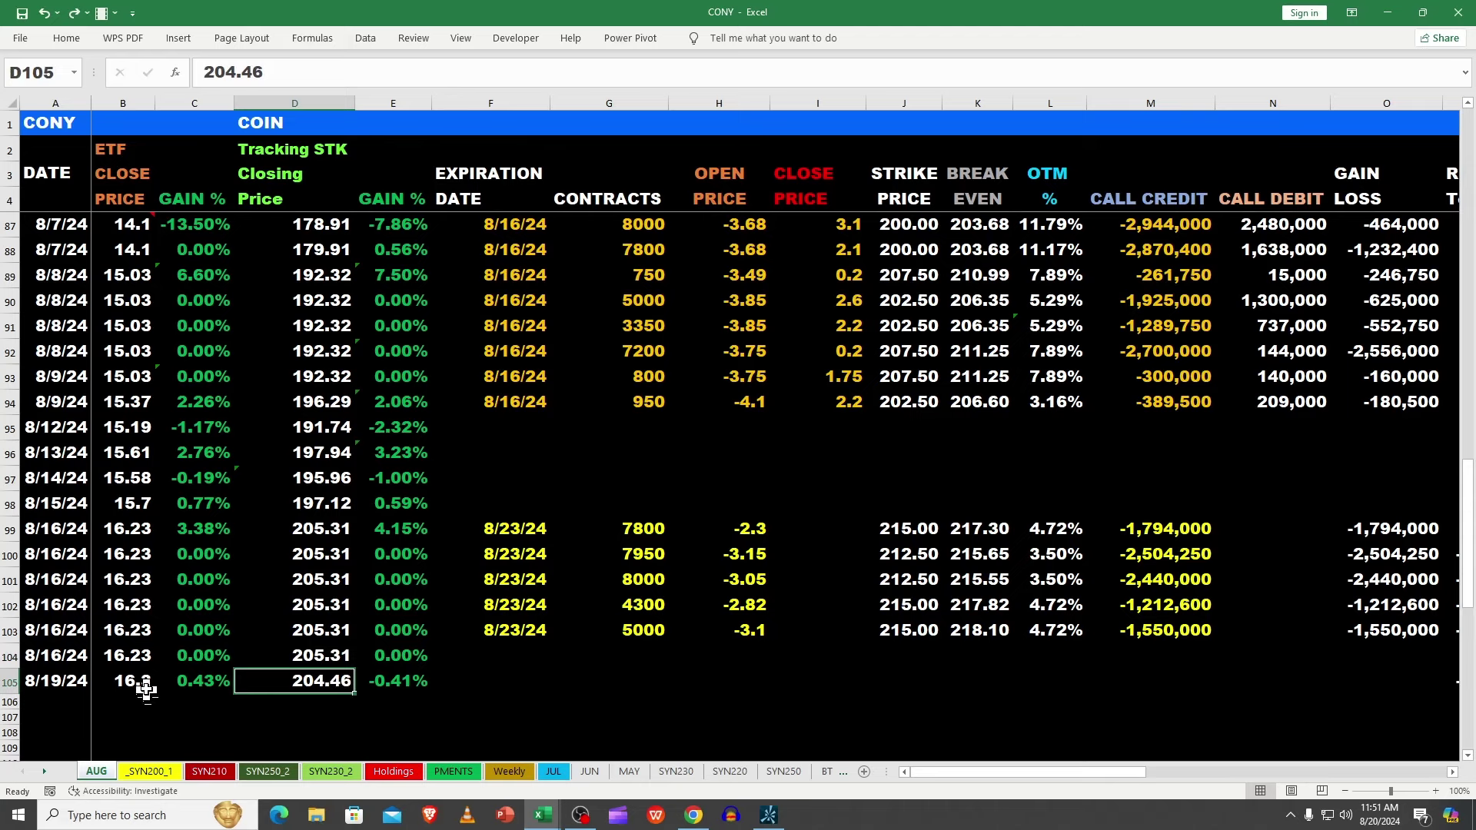
left_click(123, 656)
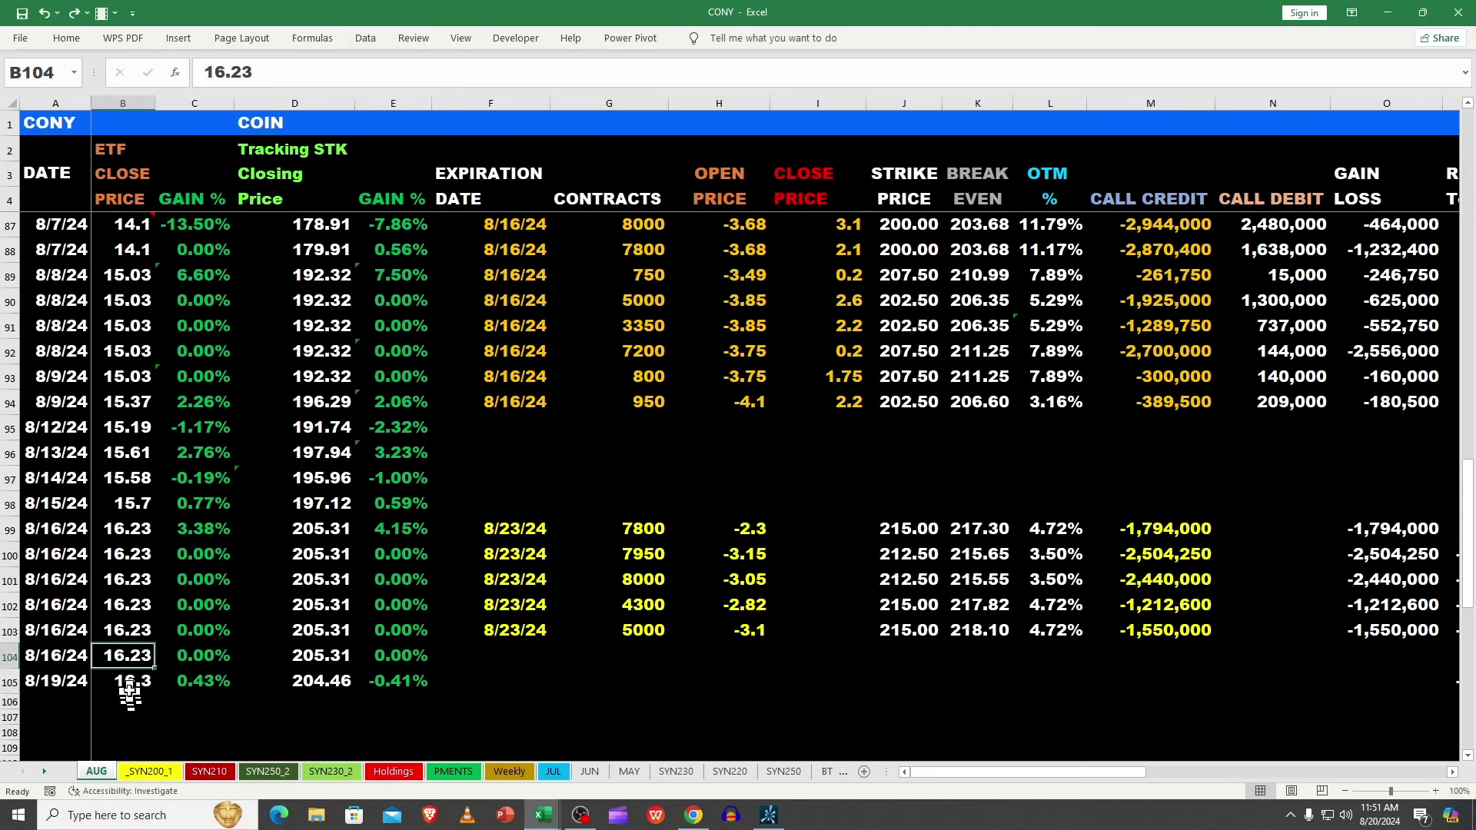
left_click(129, 682)
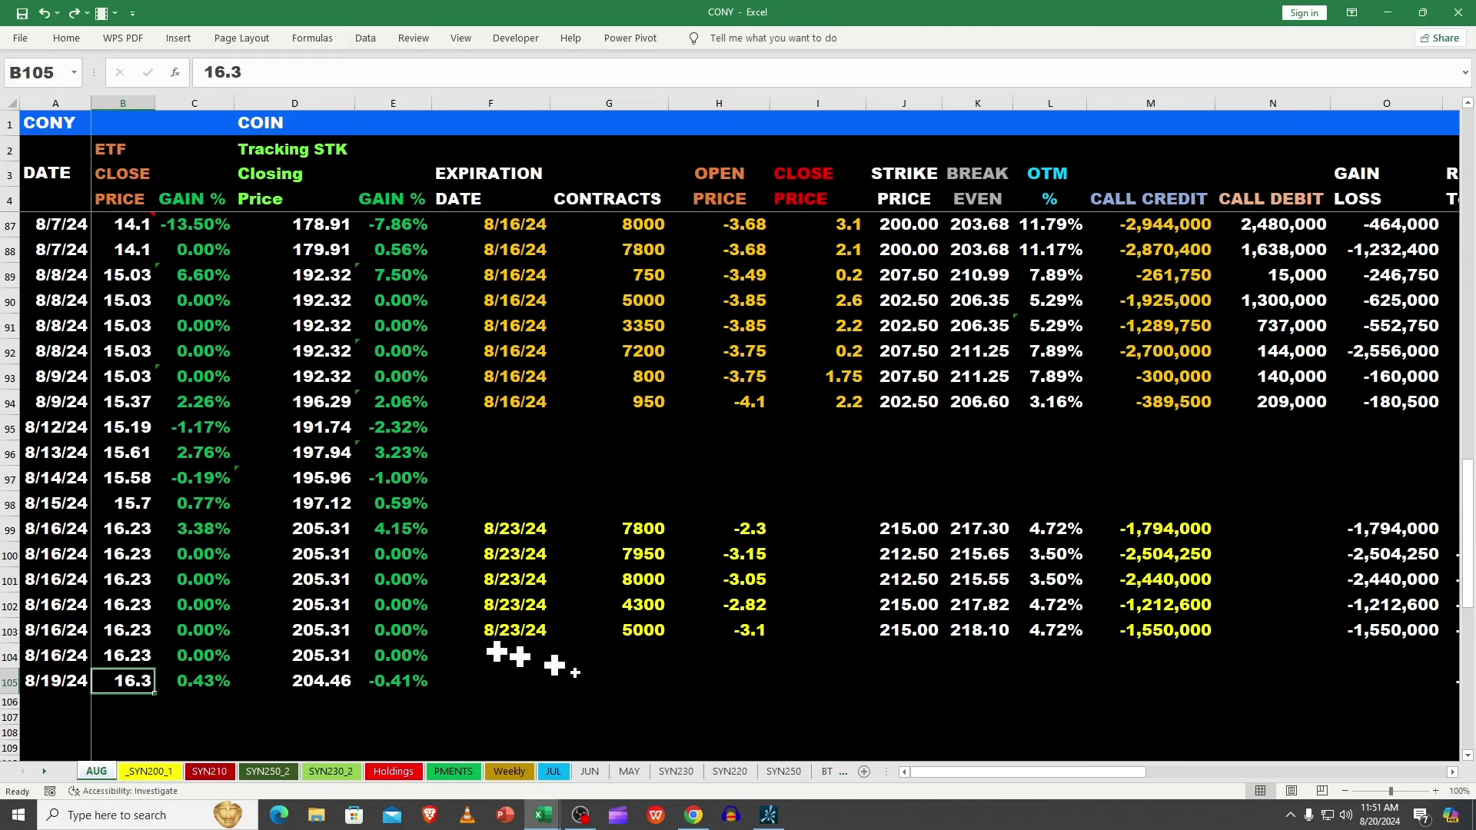
- Examine the running total, shares outstanding and cash columns for 8/19/24 on the AUG sheet
left_click_drag(931, 771, 905, 781)
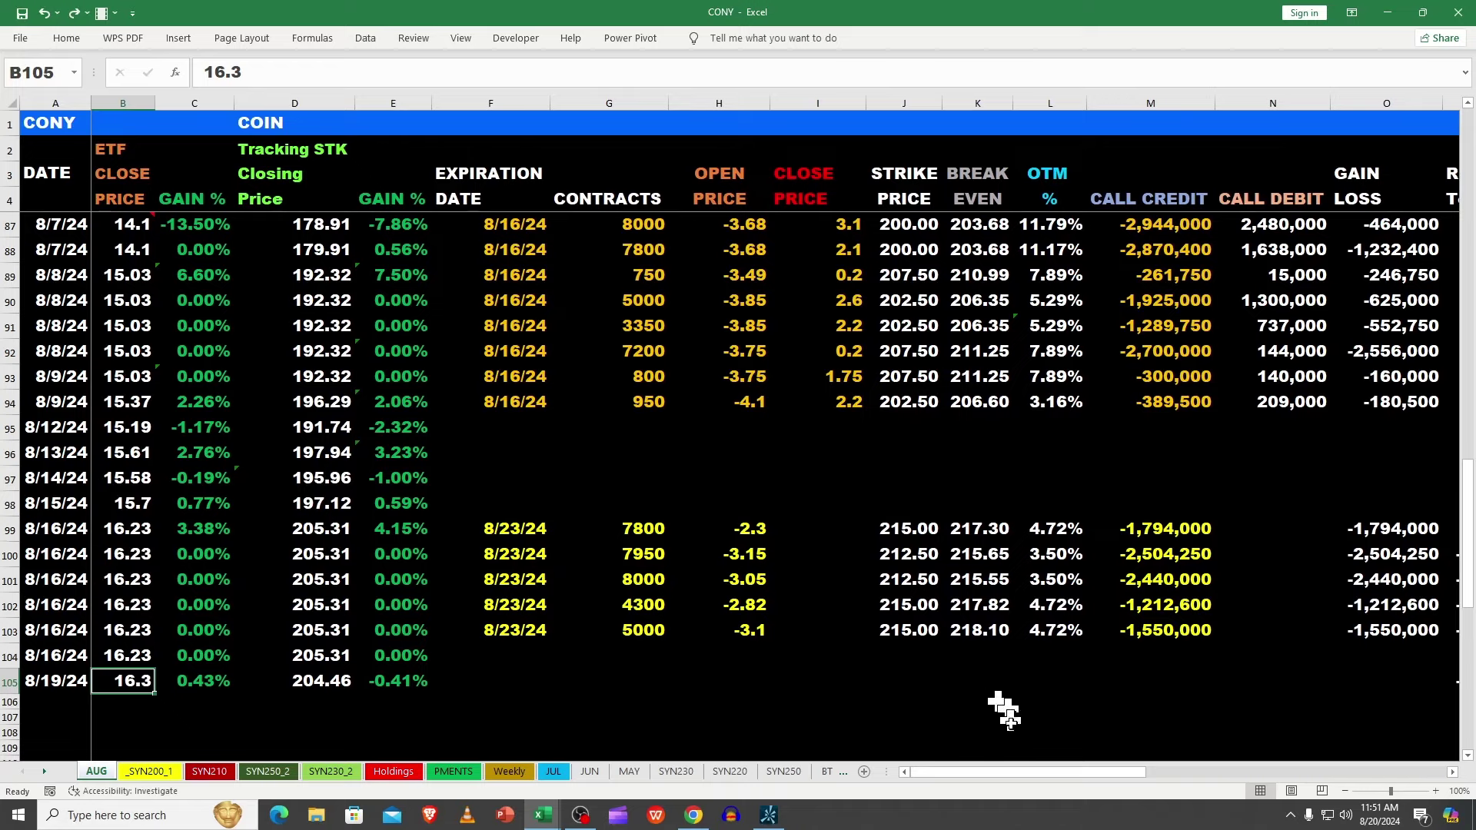
left_click_drag(1004, 776, 1145, 711)
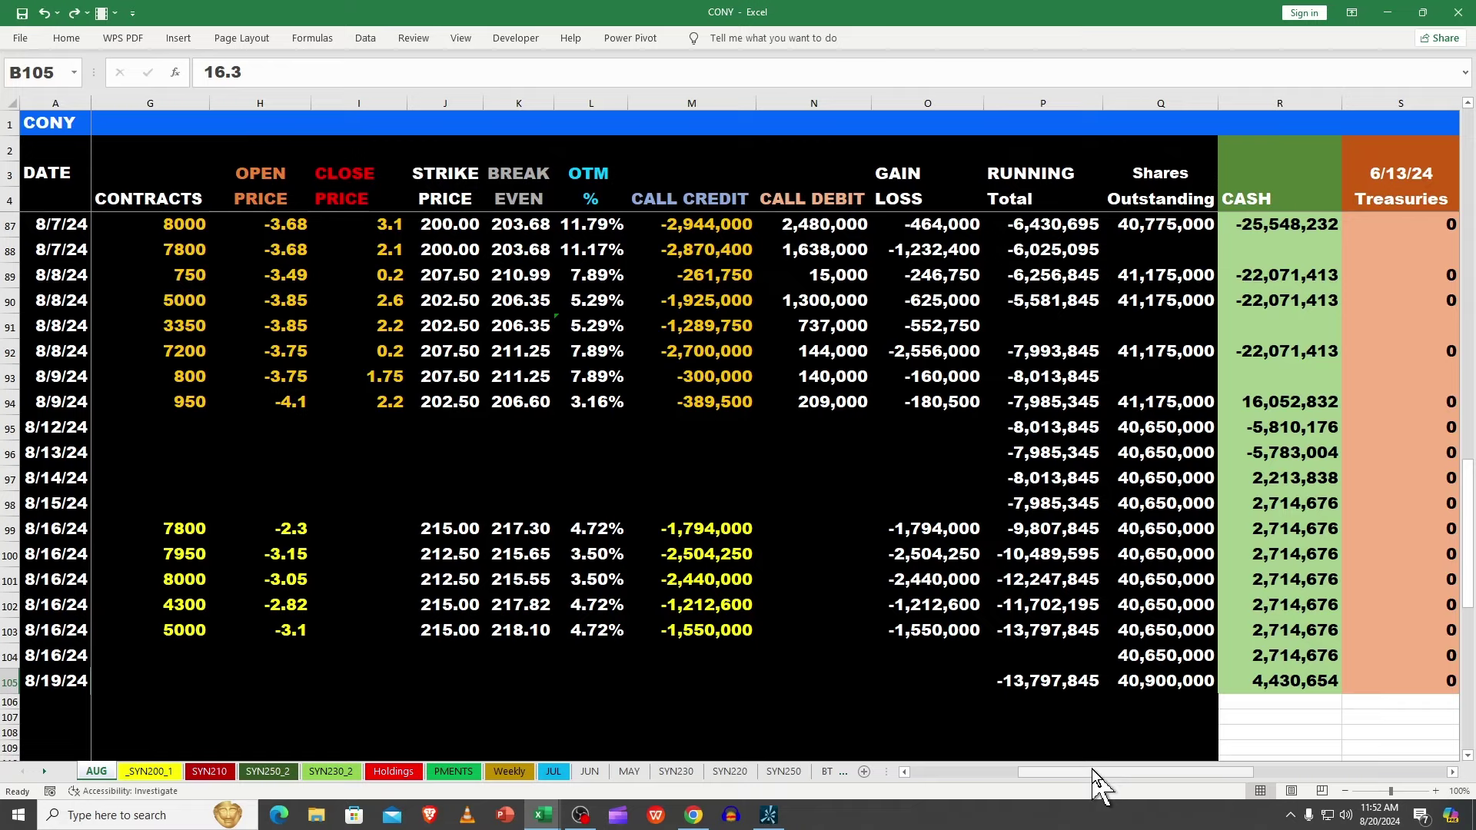
left_click_drag(1091, 768, 961, 807)
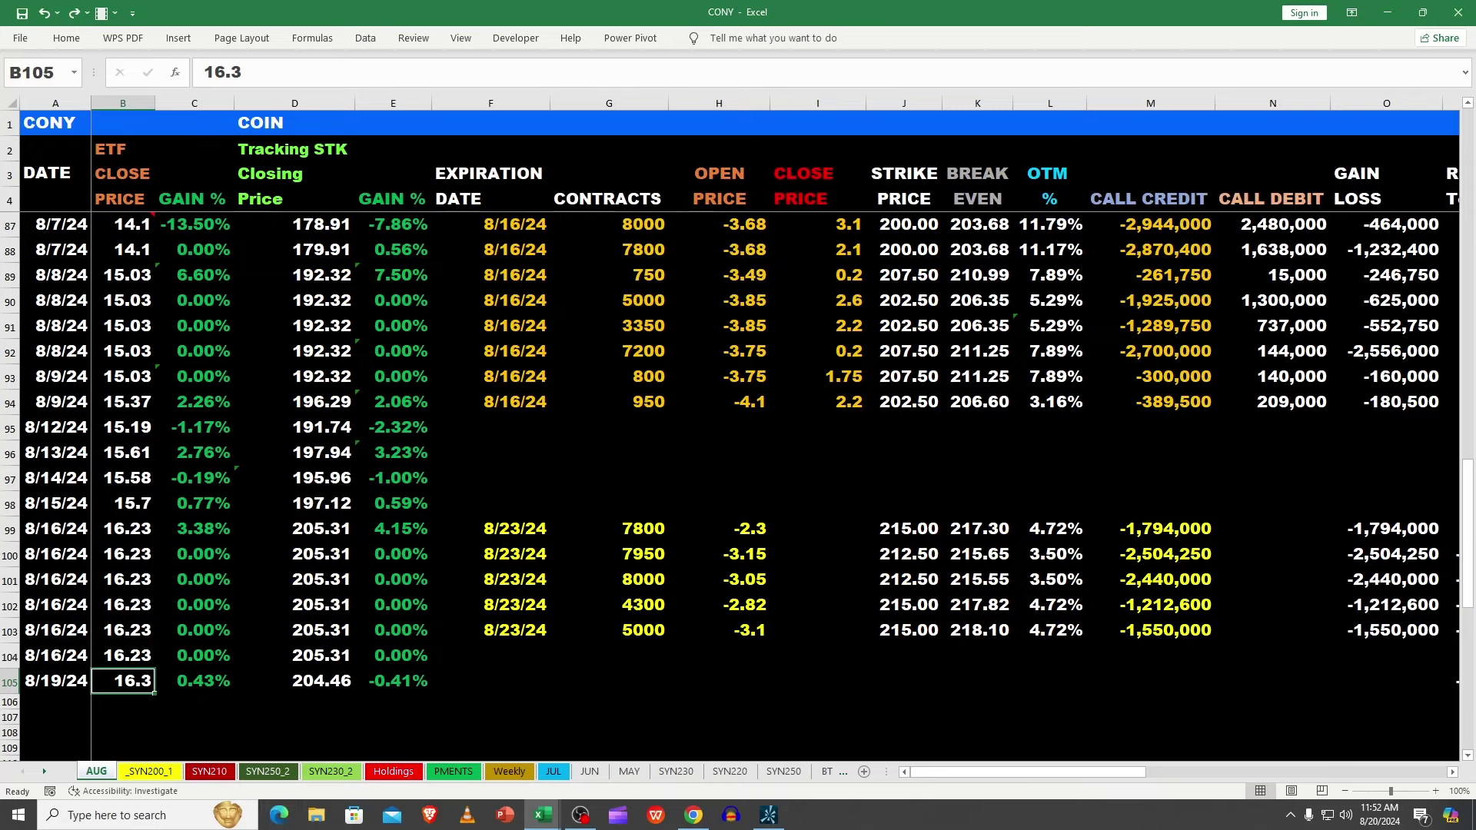
- Widen column C in the Yieldmax_intraday_8_19 workbook so the CONY trades' full option symbols can be read
left_click_drag(1475, 137, 910, 139)
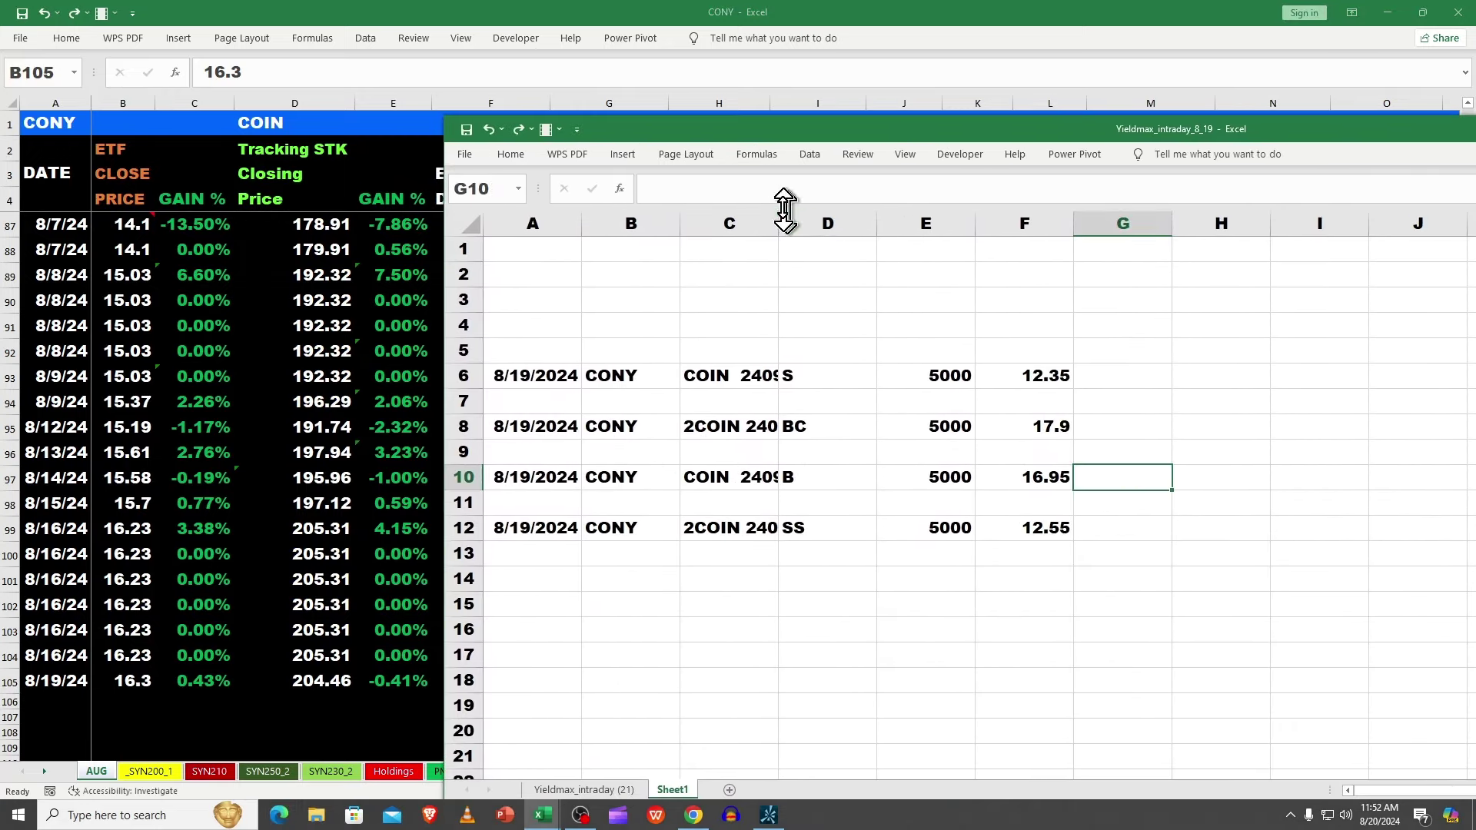
left_click_drag(781, 223, 953, 229)
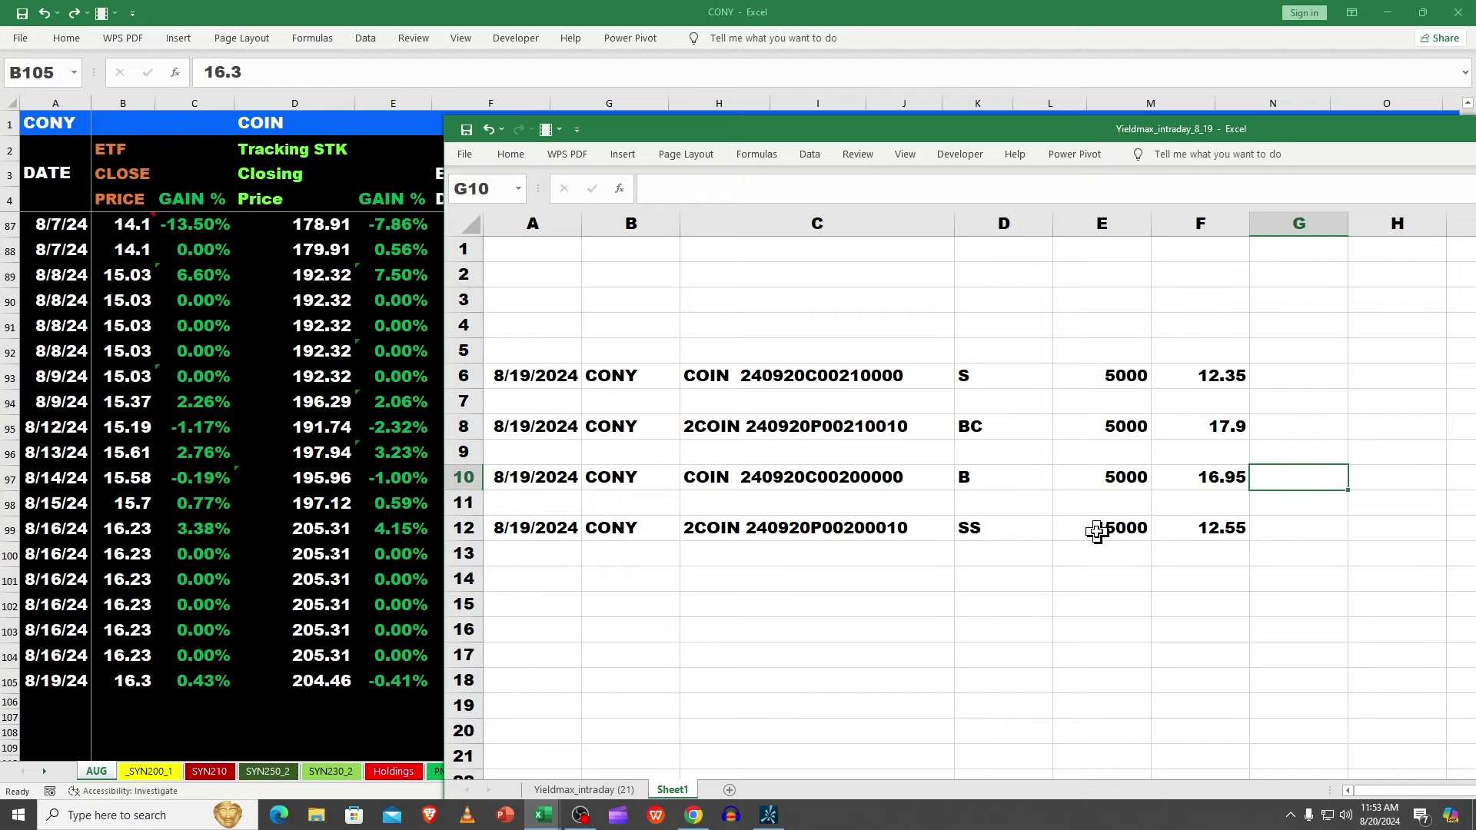
left_click_drag(995, 131, 1474, 68)
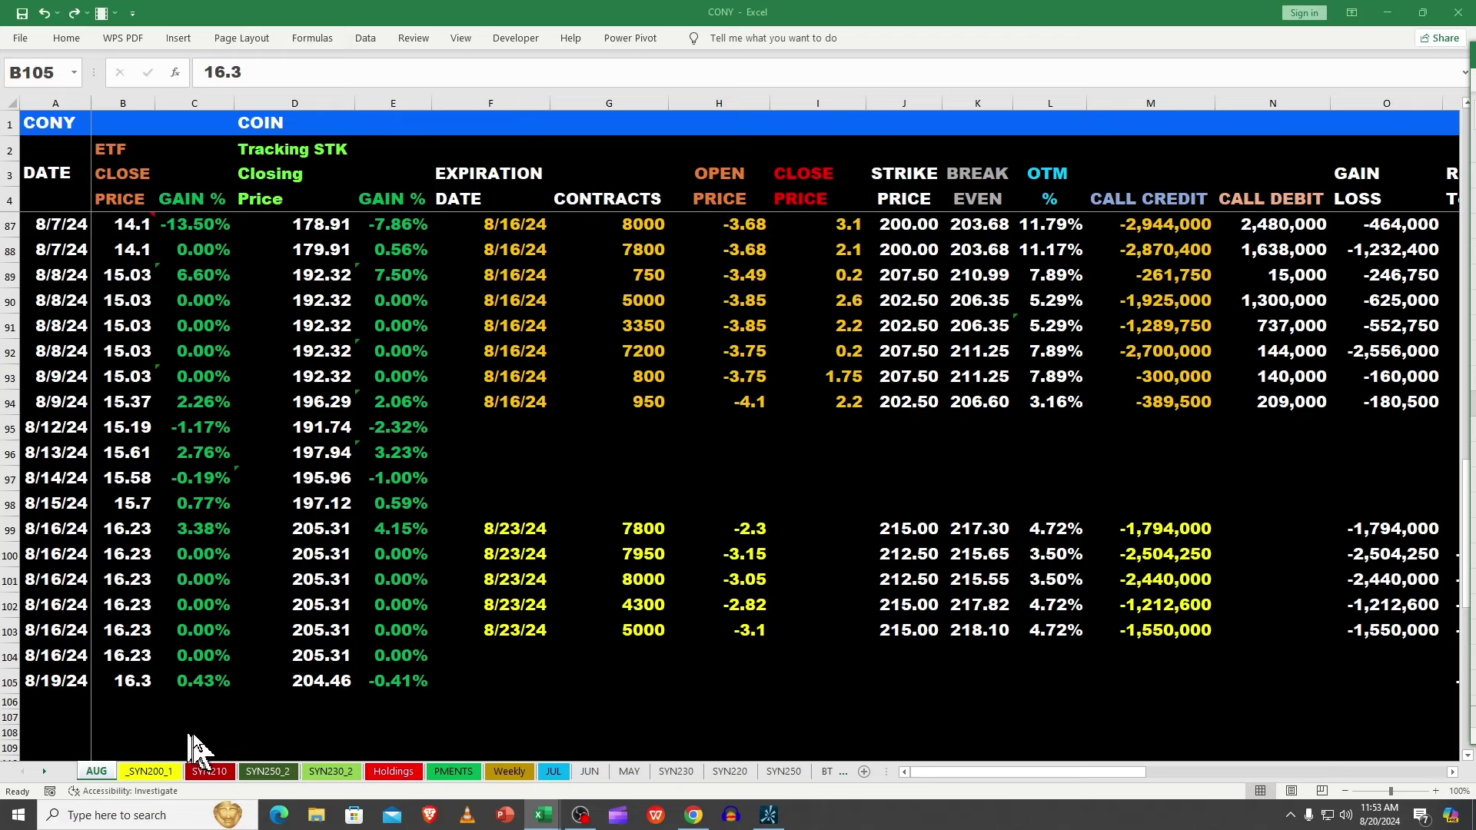
- Examine the SYN210 sheet's August profits formula, the 8/19/24 trade's net formula in G18 and its call amount in D17
left_click(209, 772)
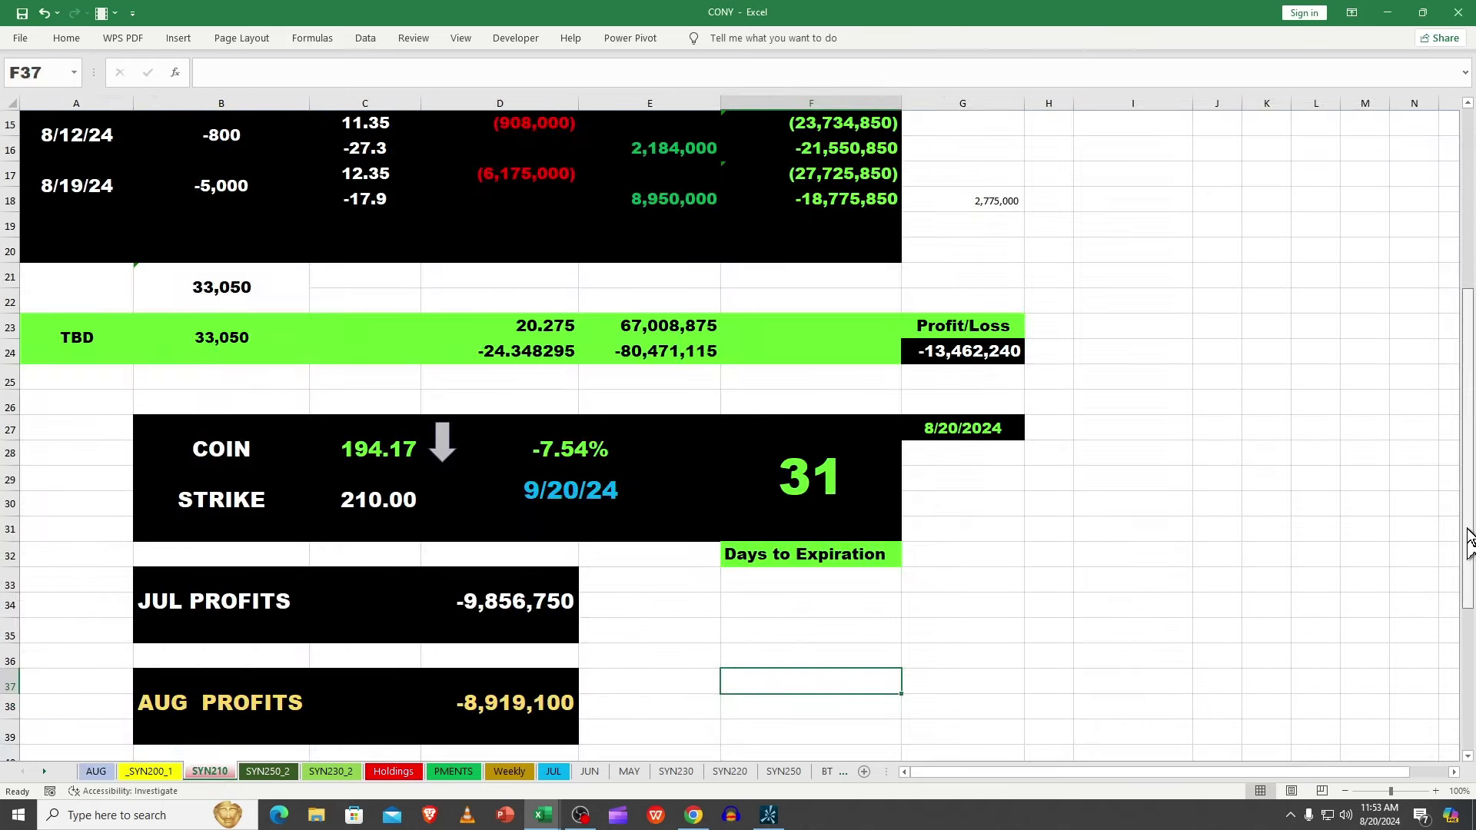
scroll(1469, 535, "up", 1)
scroll(1470, 536, "up", 1)
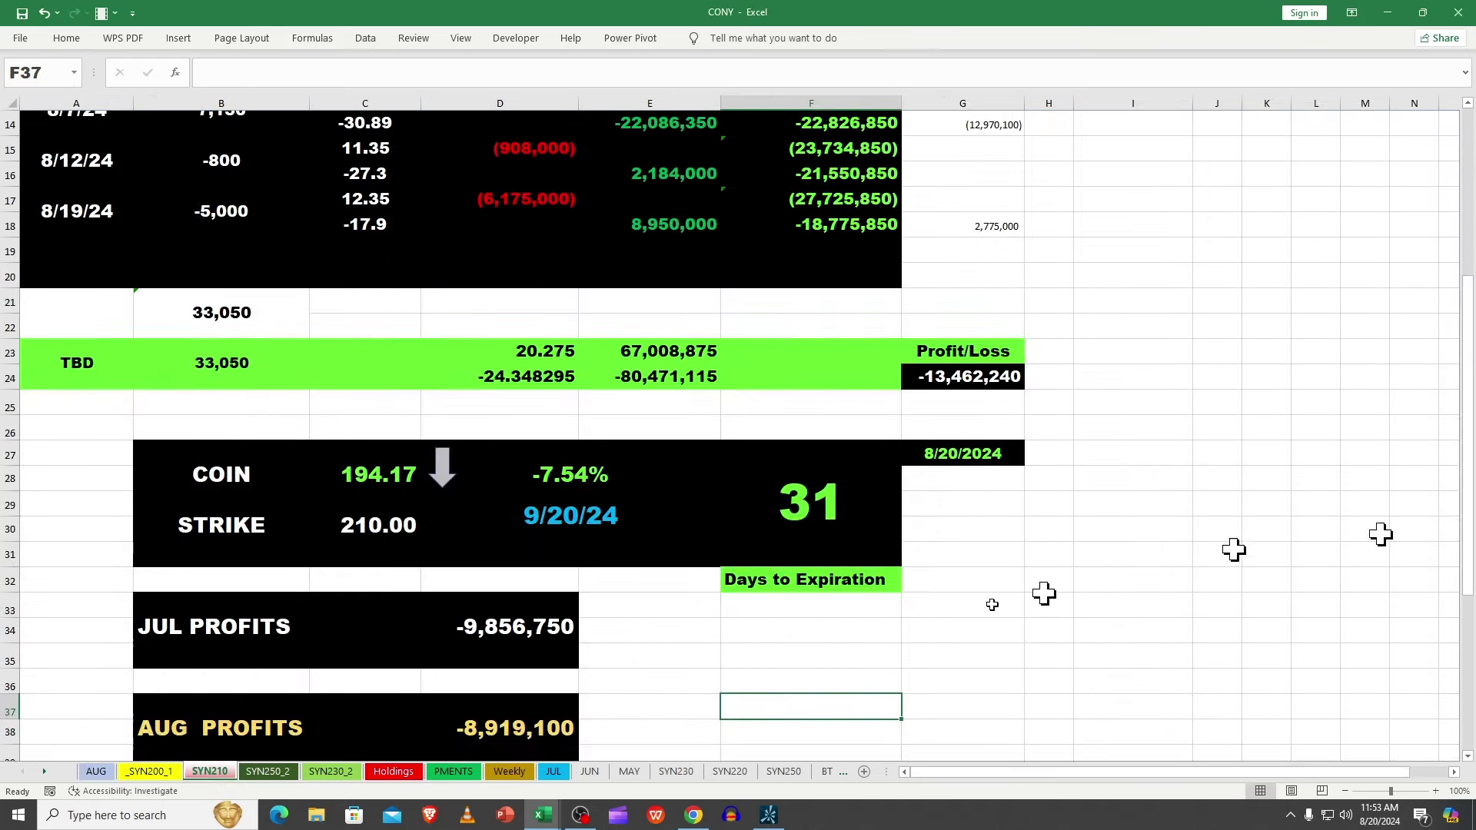
left_click(498, 730)
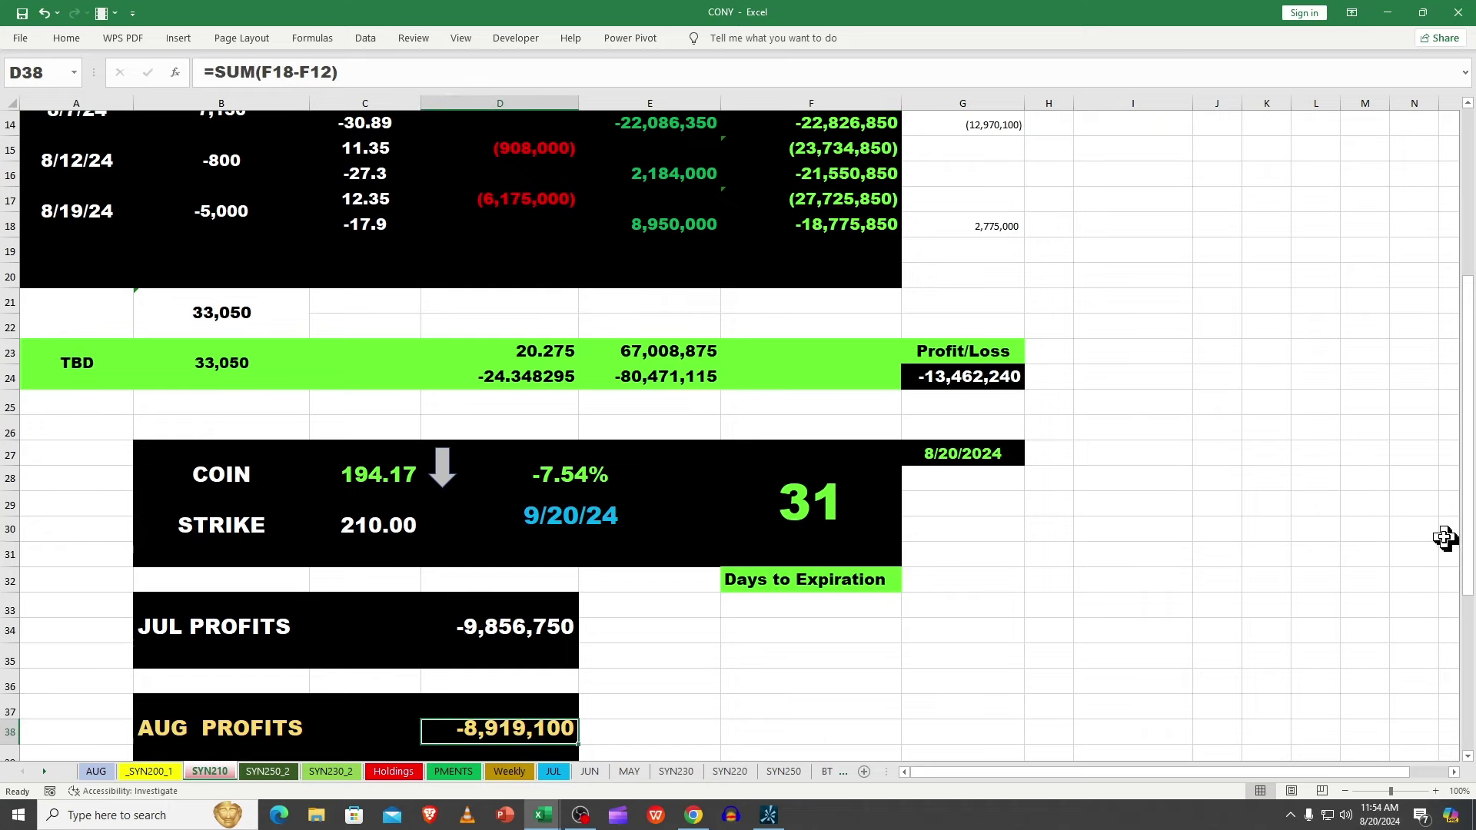
scroll(1464, 538, "up", 2)
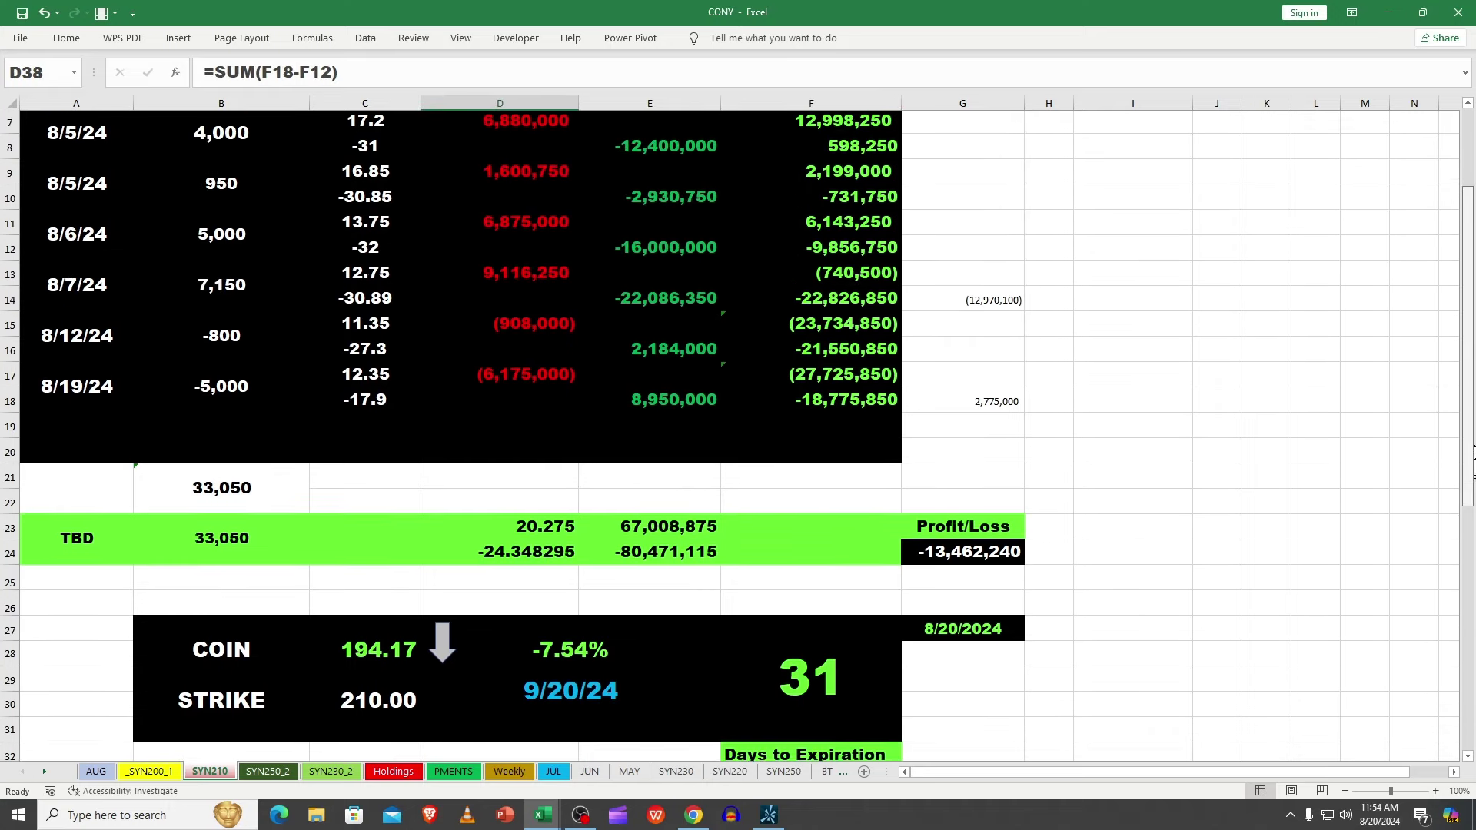
left_click(984, 405)
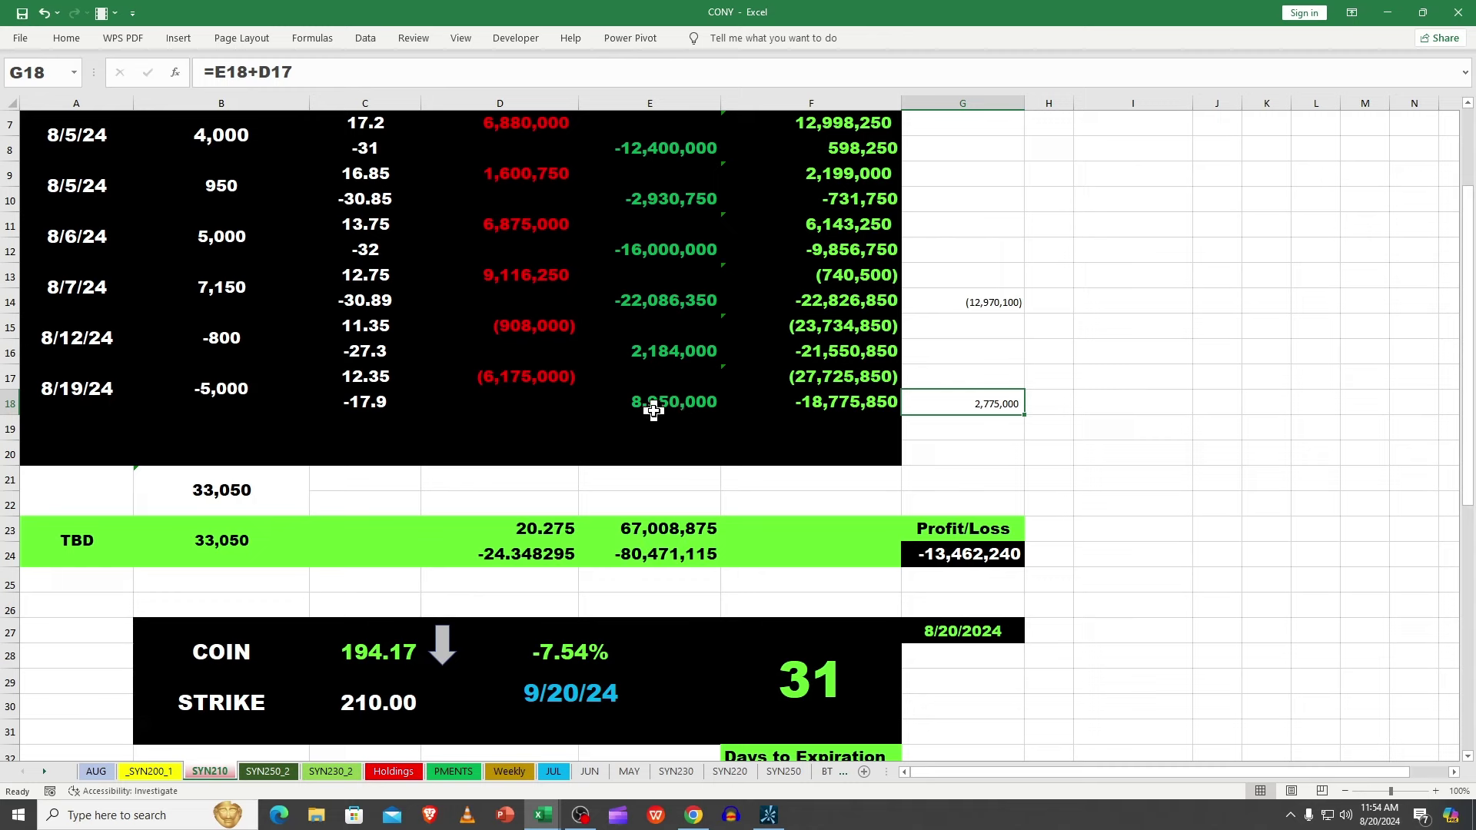
left_click(521, 376)
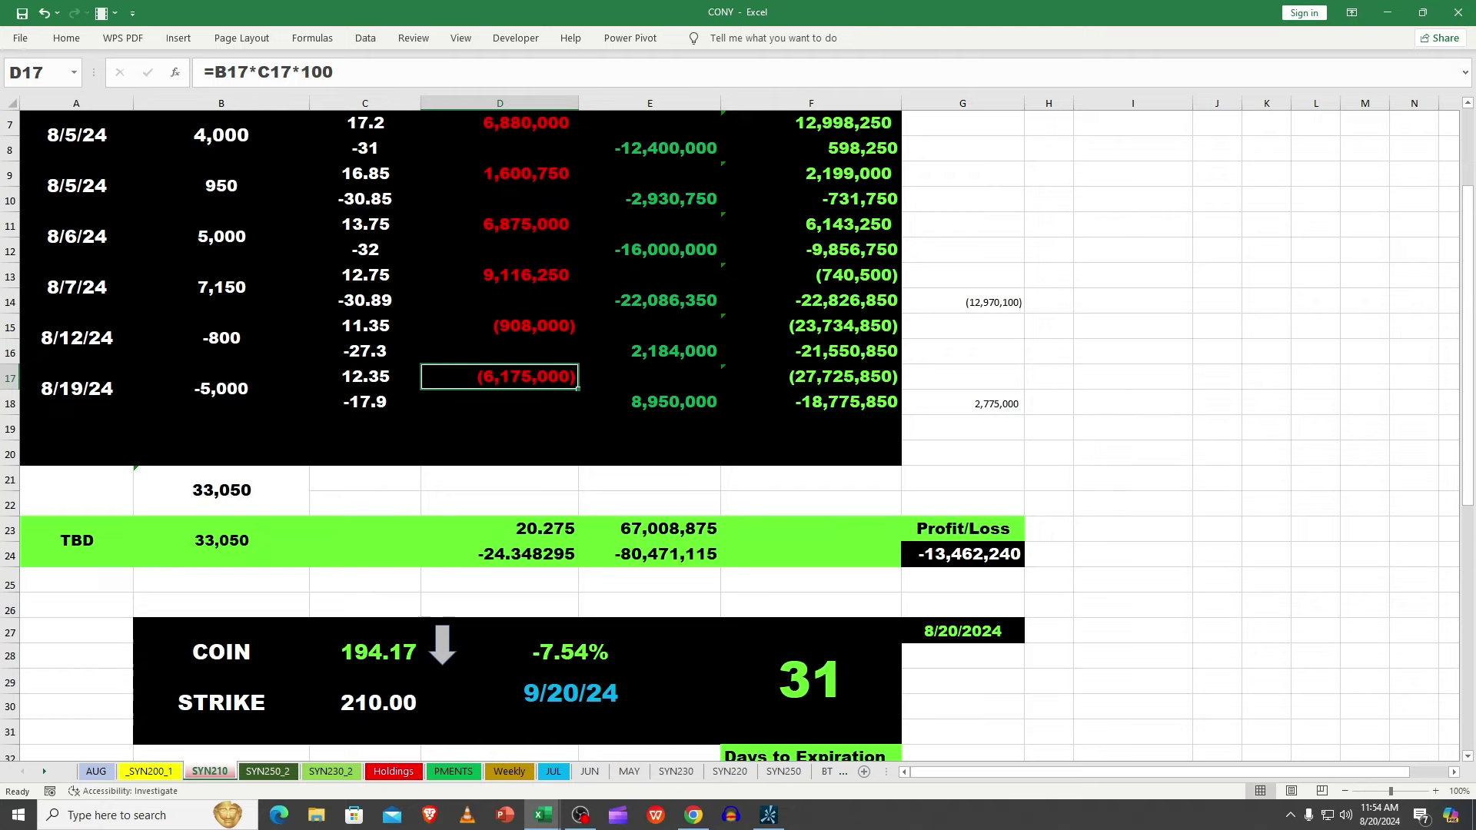
- Compare the 8/19/2024 trades in the Yieldmax_intraday_8_19 workbook with the SYN210 trade entries
left_click_drag(1471, 91, 759, 89)
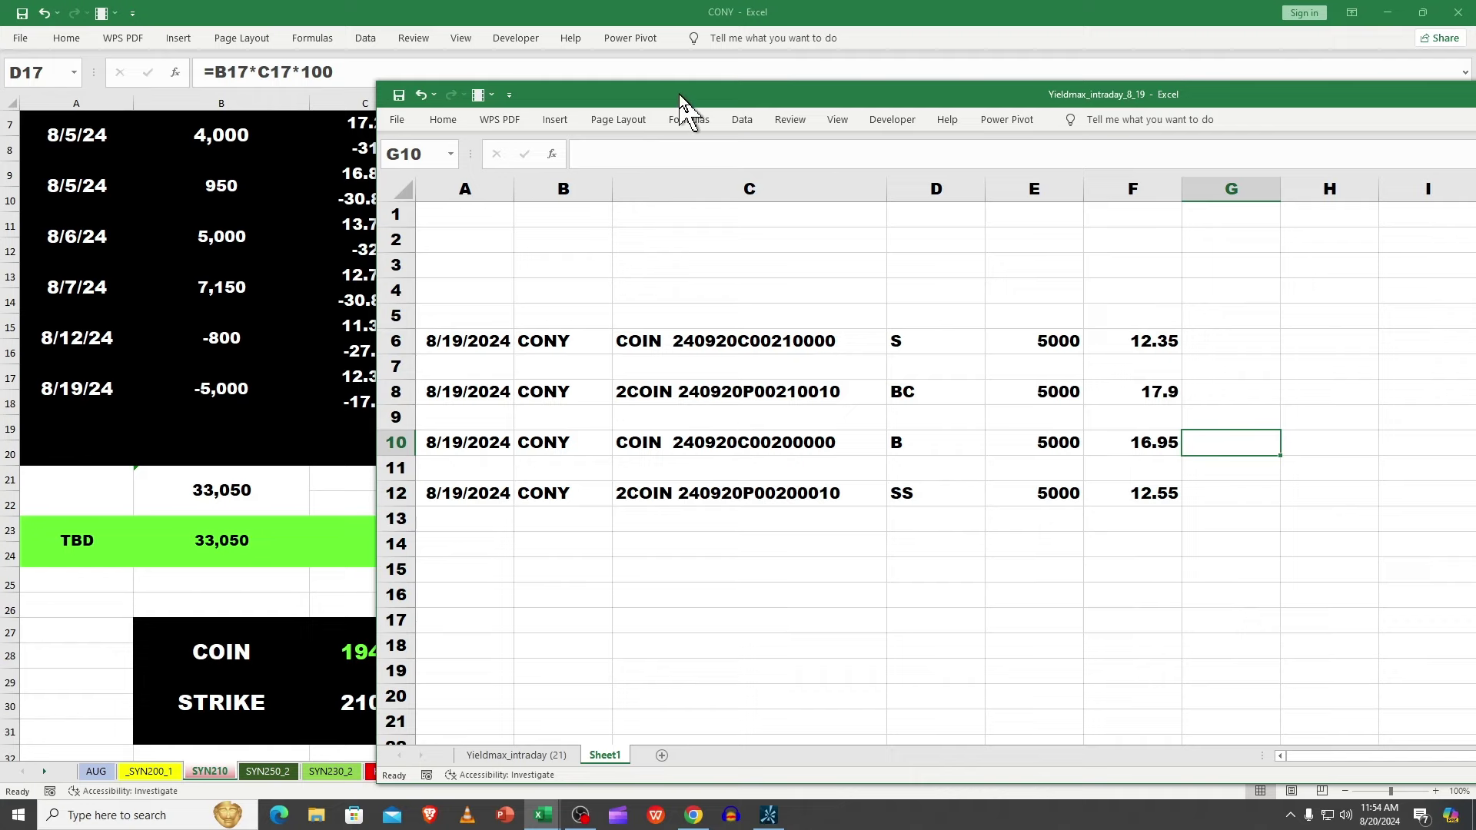
left_click_drag(679, 94, 1475, 73)
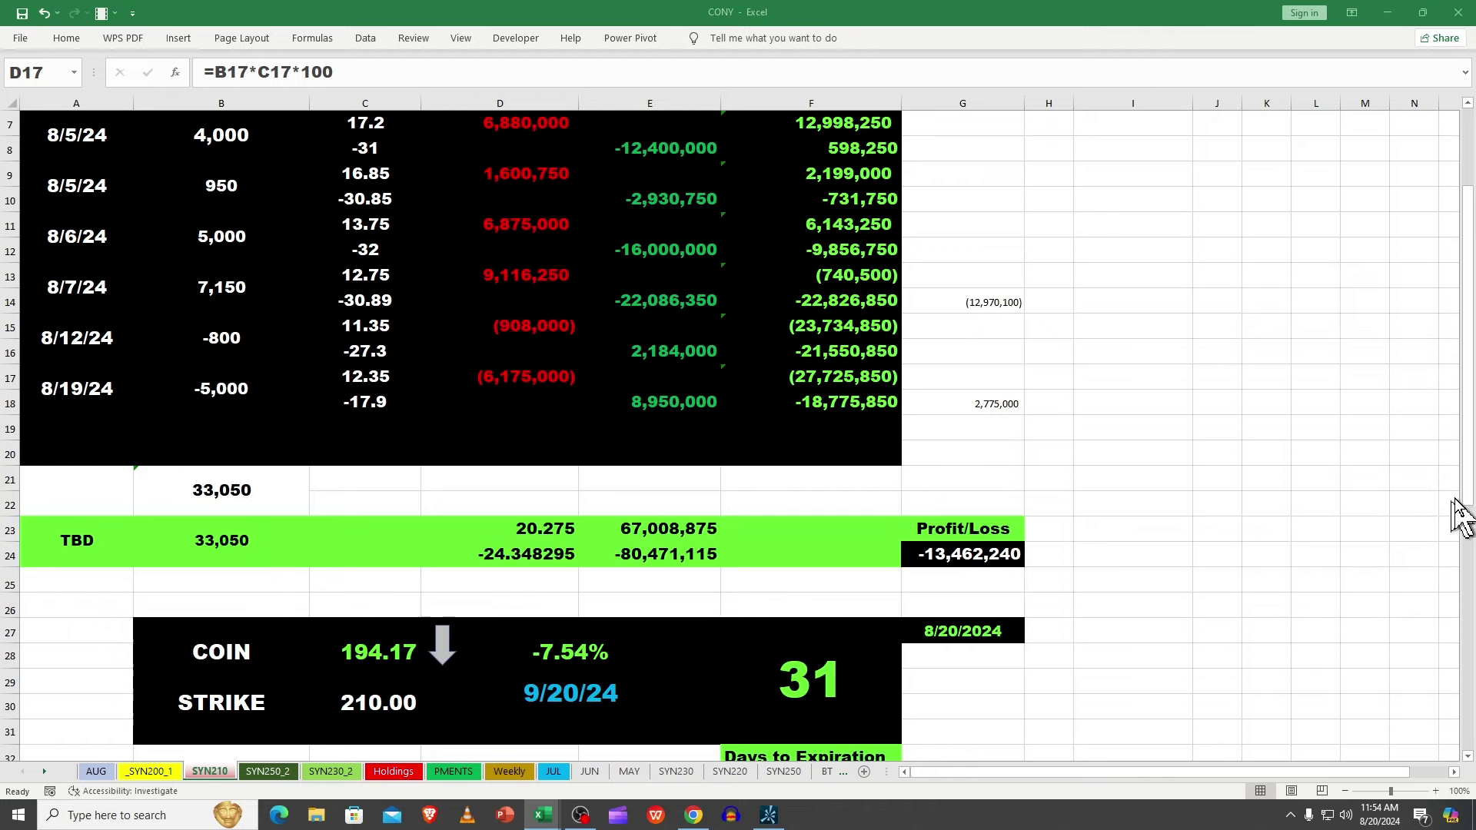
scroll(1466, 485, "down", 1)
scroll(1464, 457, "up", 2)
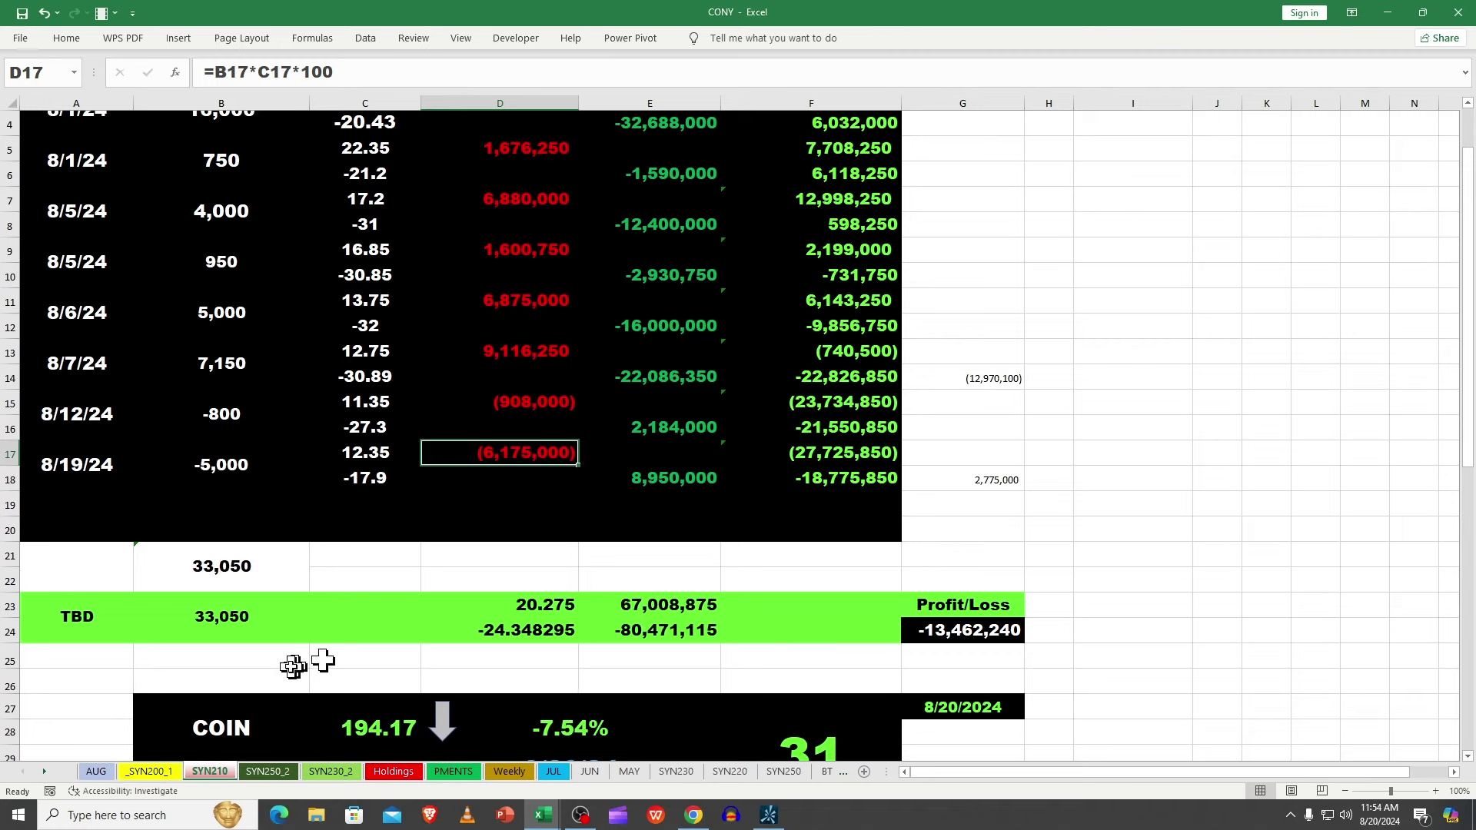
- Review the 8/19/24 synthetic trade, its call formula in D5 and the August profits on the _SYN200_1 sheet
left_click(163, 773)
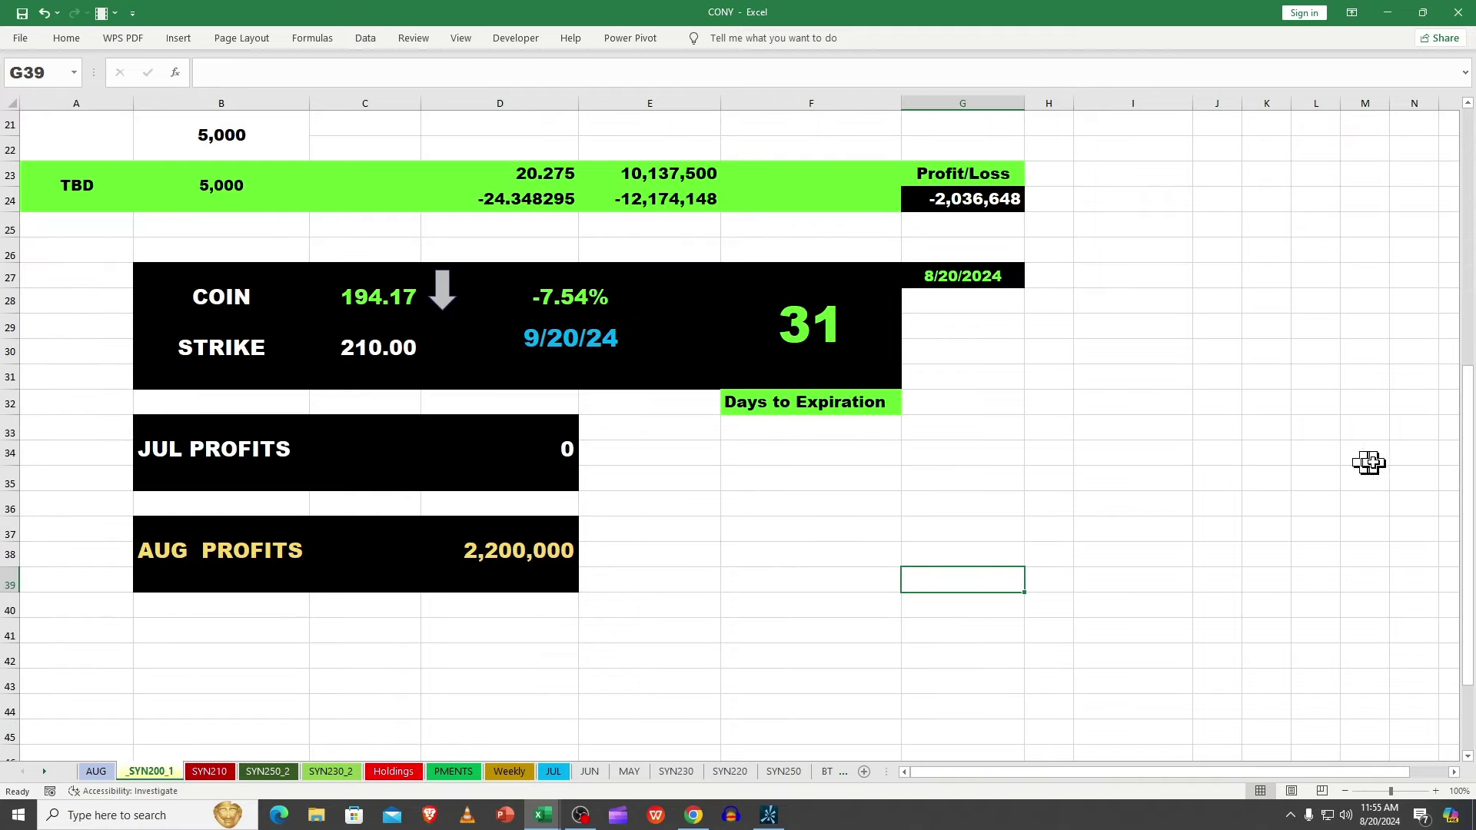
left_click_drag(1468, 455, 1469, 198)
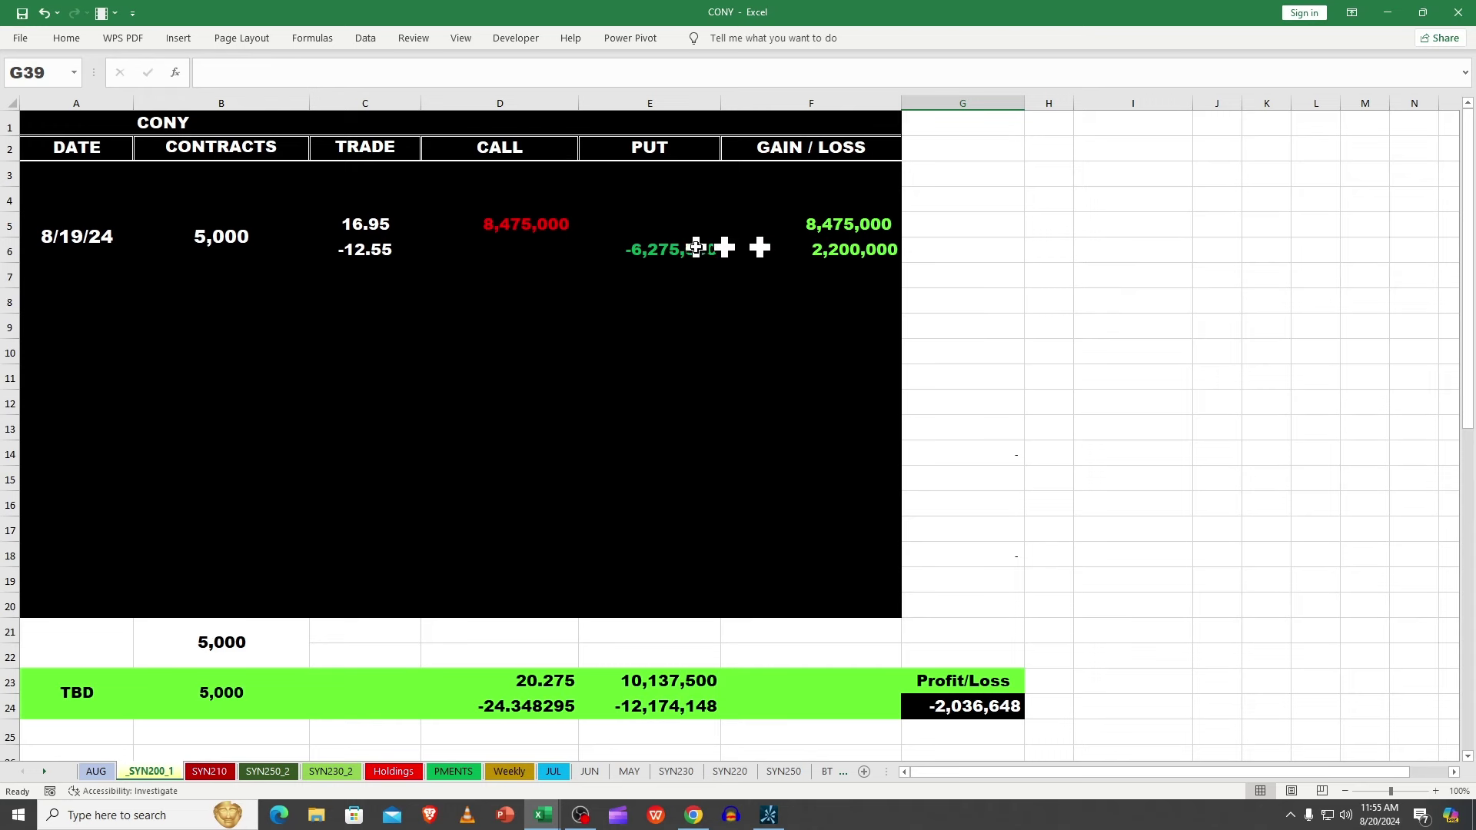
left_click(510, 222)
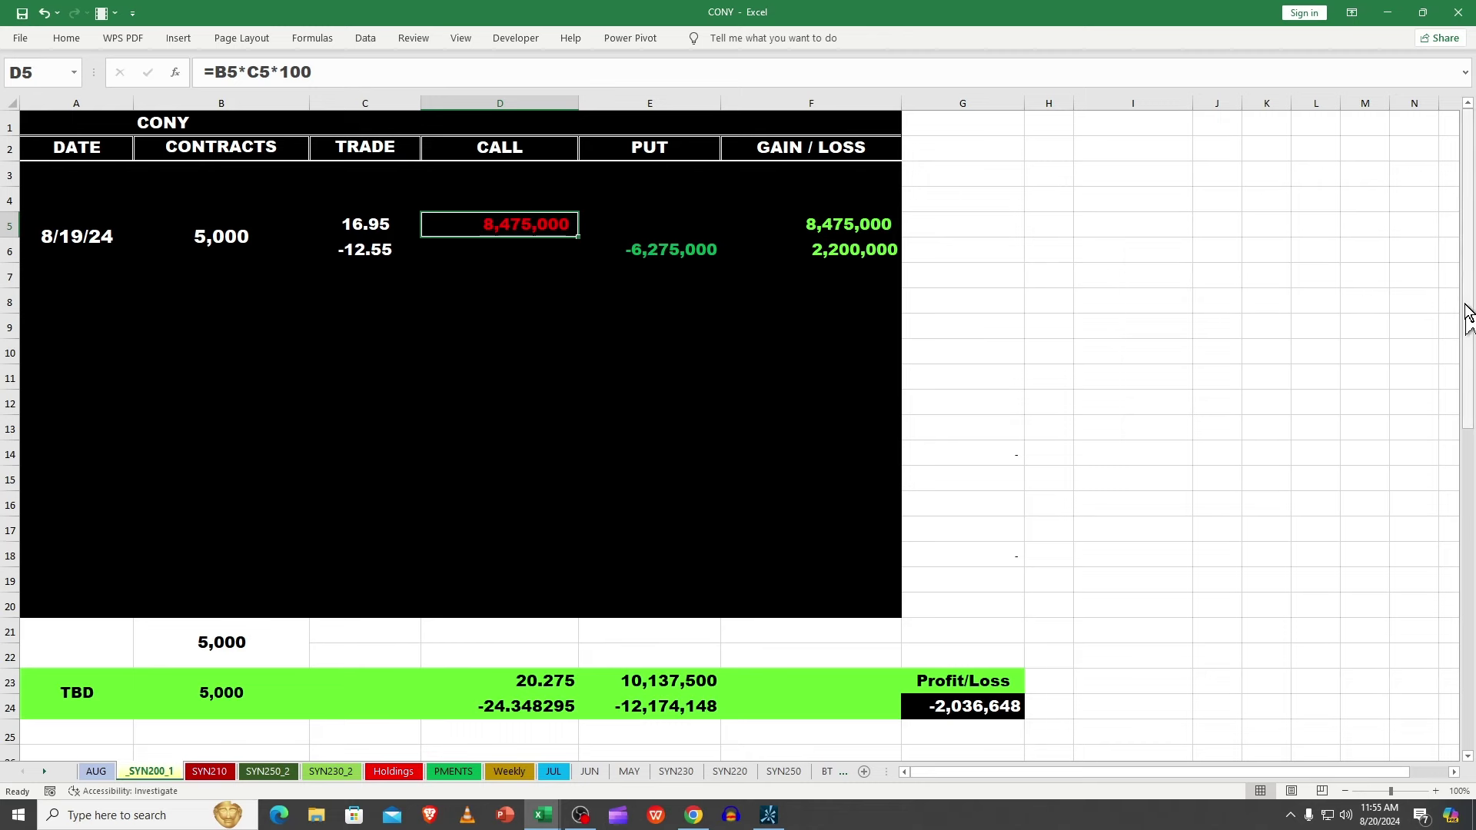
mouse_move(1466, 313)
left_mouse_down()
mouse_move(1468, 373)
mouse_move(1468, 342)
left_mouse_up()
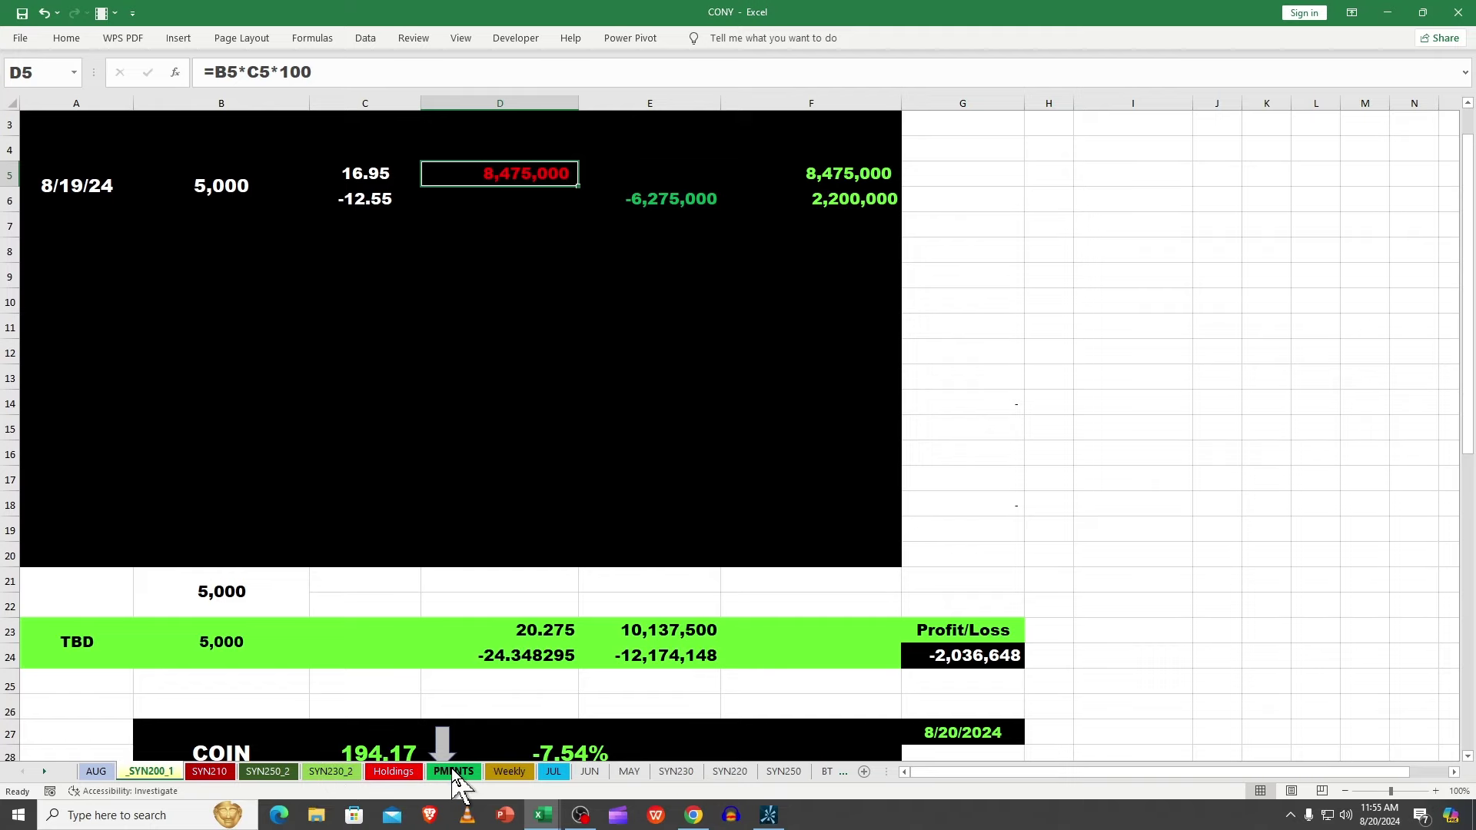
- On the Weekly sheet, link the COIN price in B12 to the 8/19/24 close with the formula =AUG!D105
left_click(508, 771)
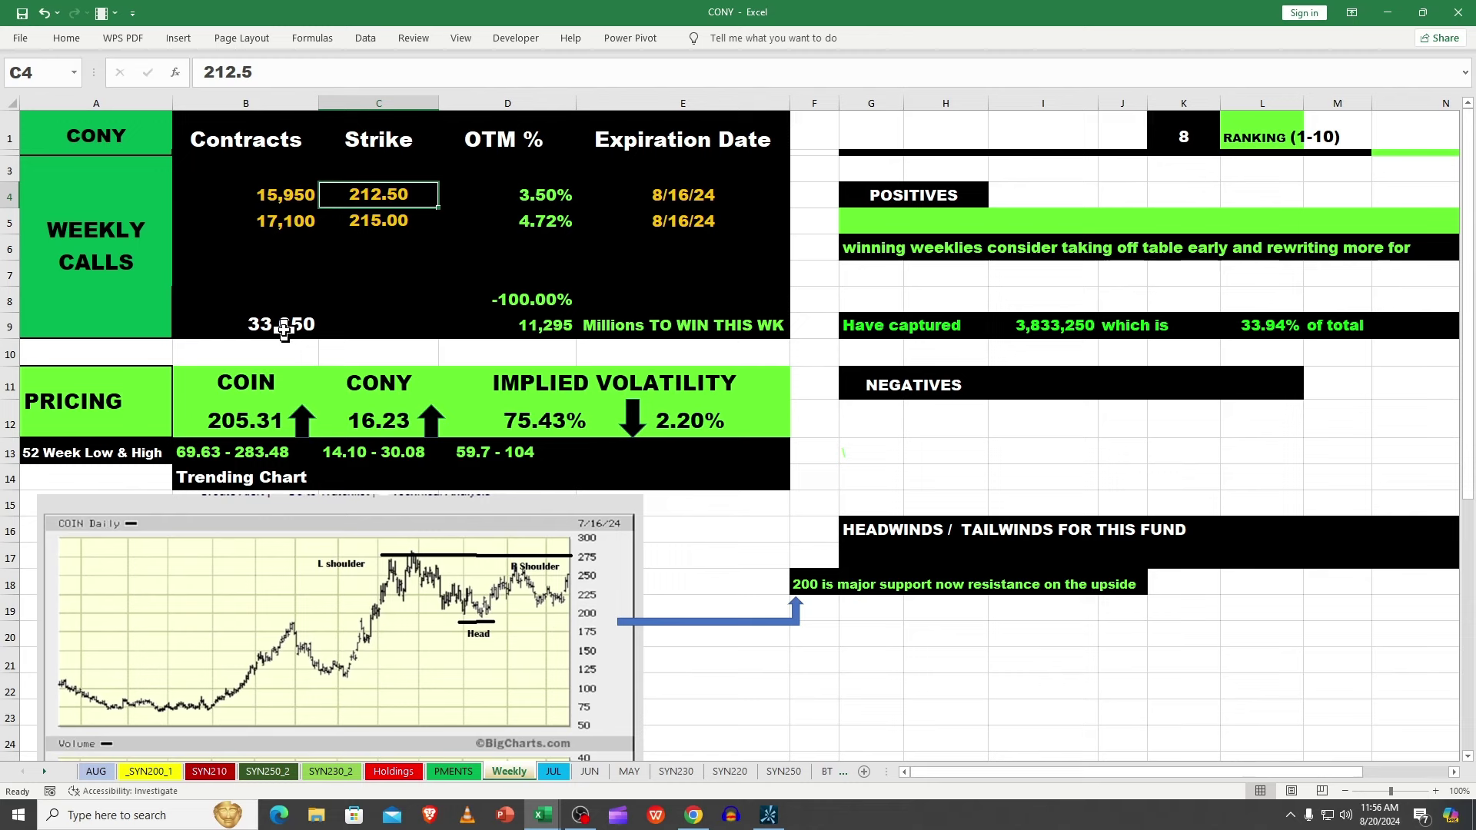
left_click(230, 423)
left_click(299, 73)
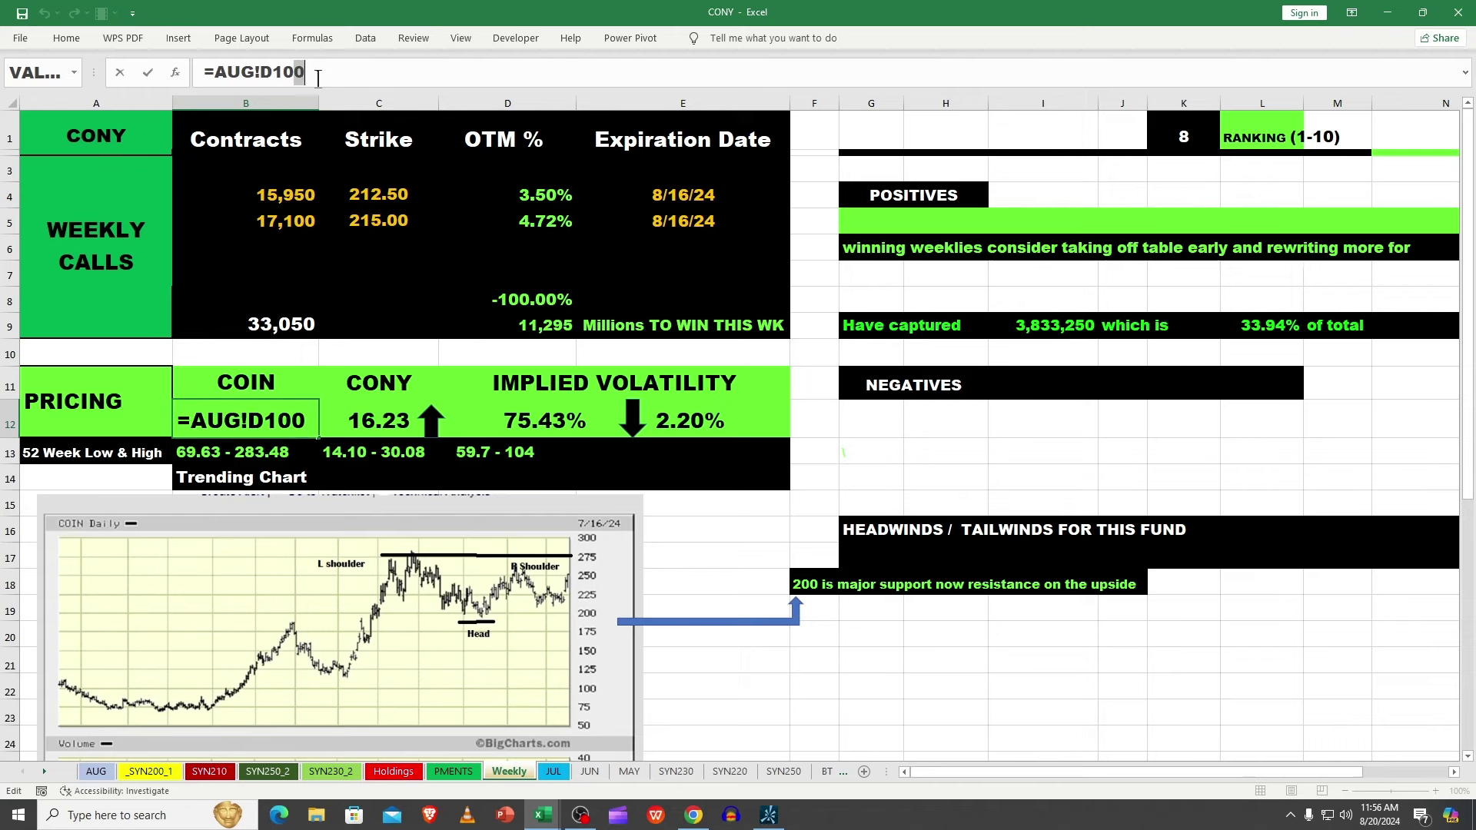
key("Return")
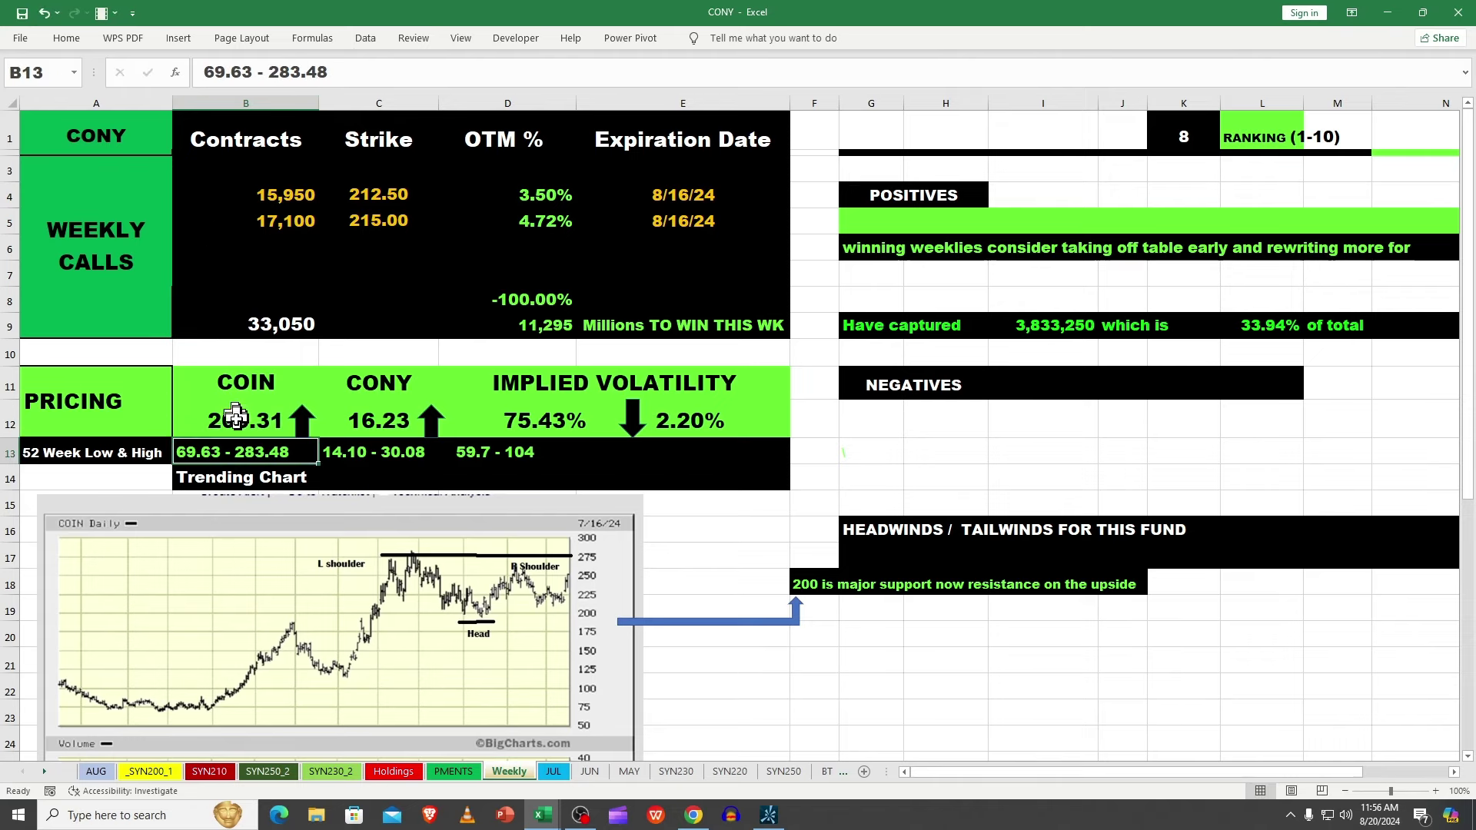
left_click(237, 419)
left_click_drag(297, 72, 322, 77)
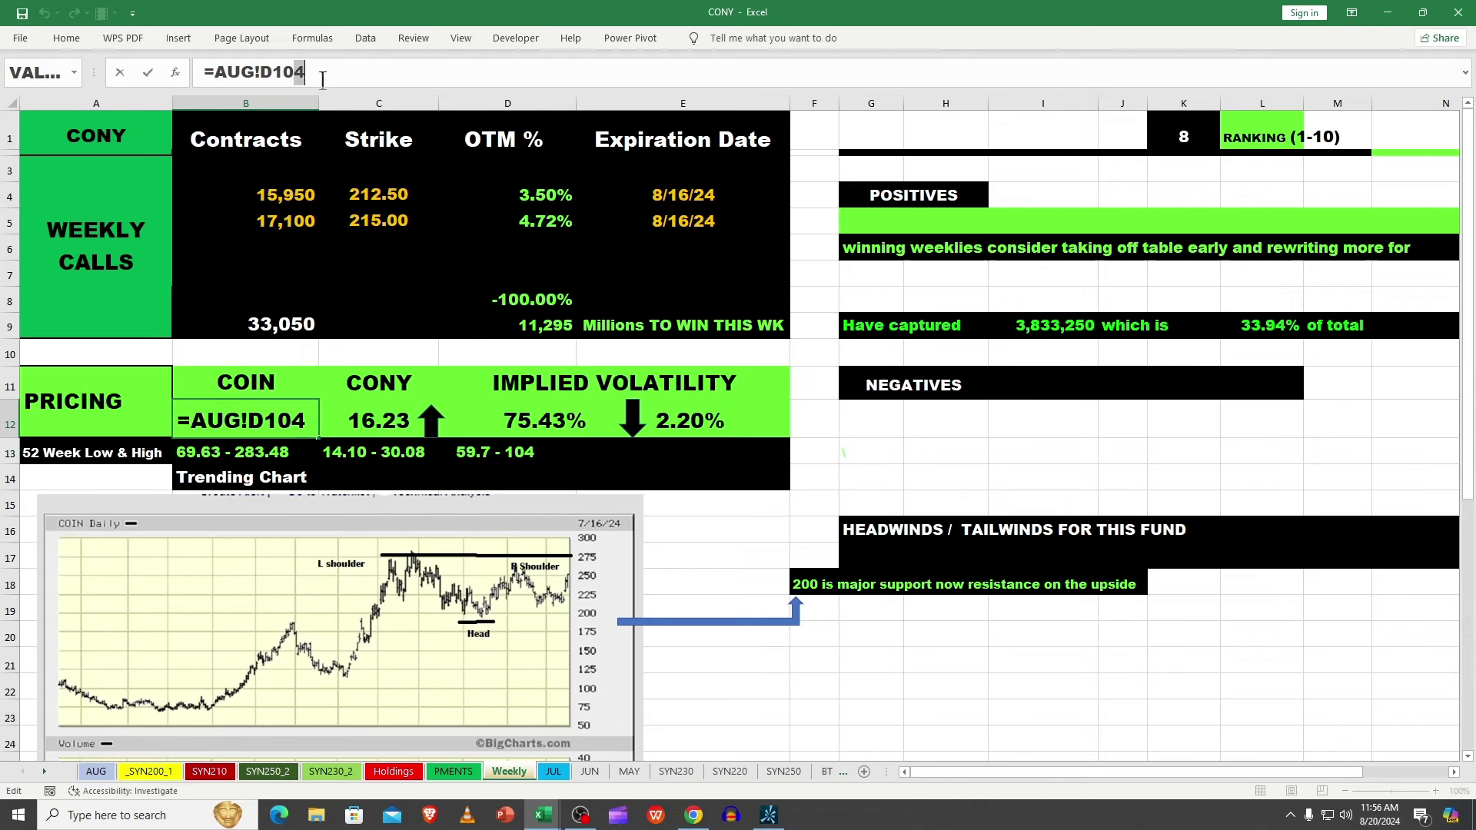
type("5")
key("Return")
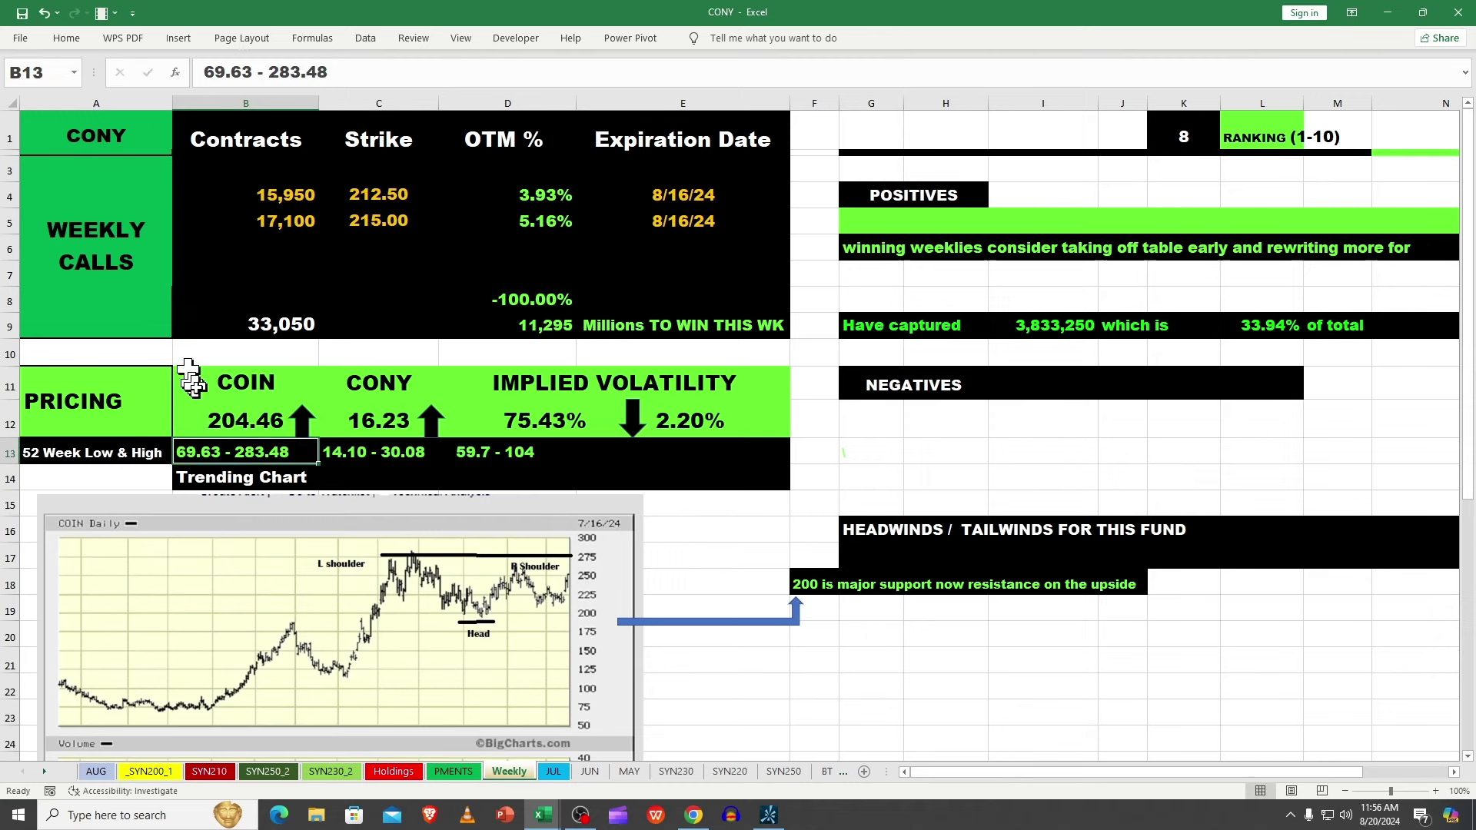
- Rotate the arrow beside the COIN price to point down and change the CONY price formula in C12 to =AUG!B105
left_click(302, 421)
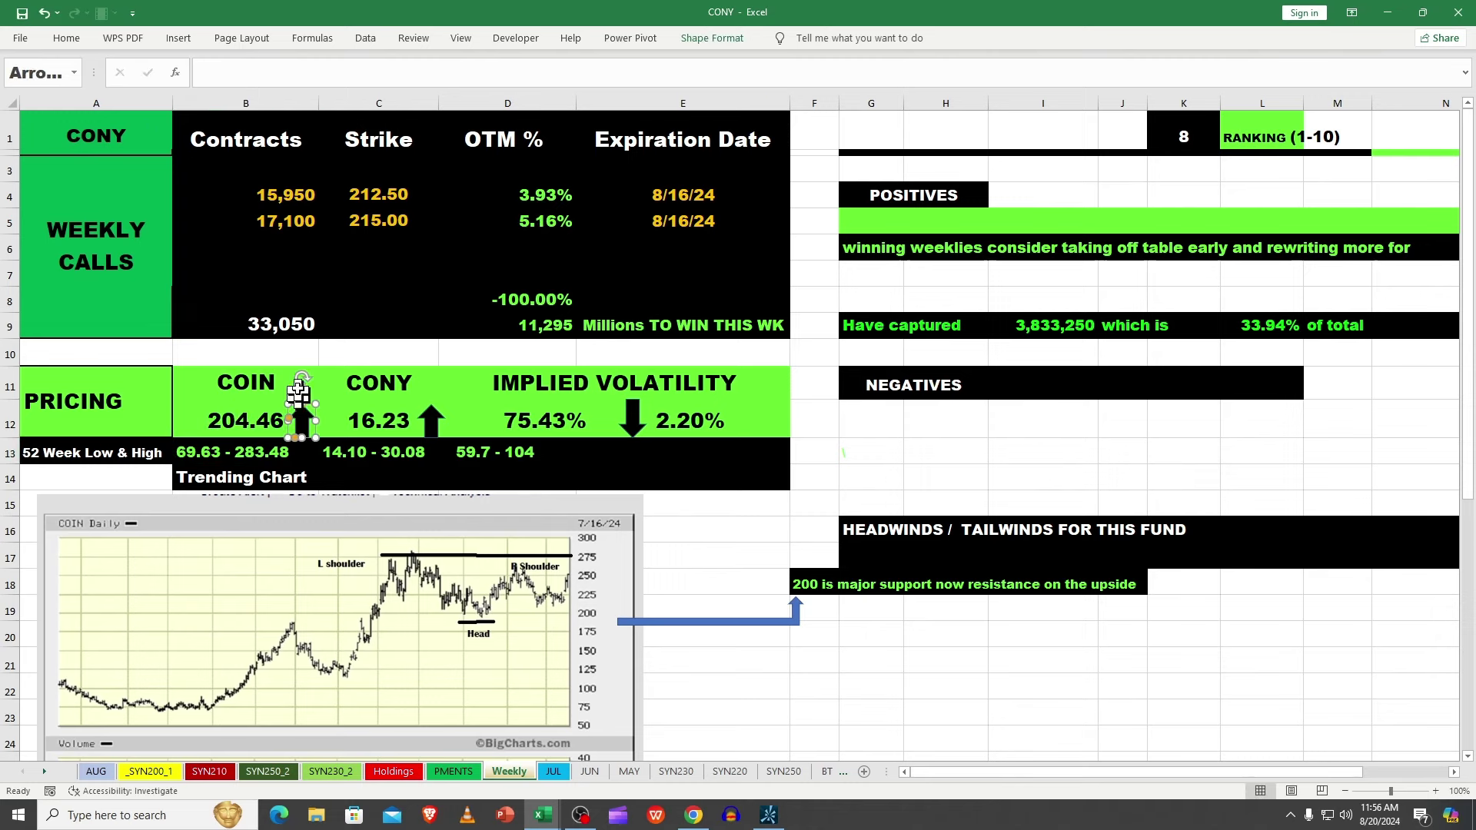
left_click_drag(303, 380, 301, 475)
left_click(386, 425)
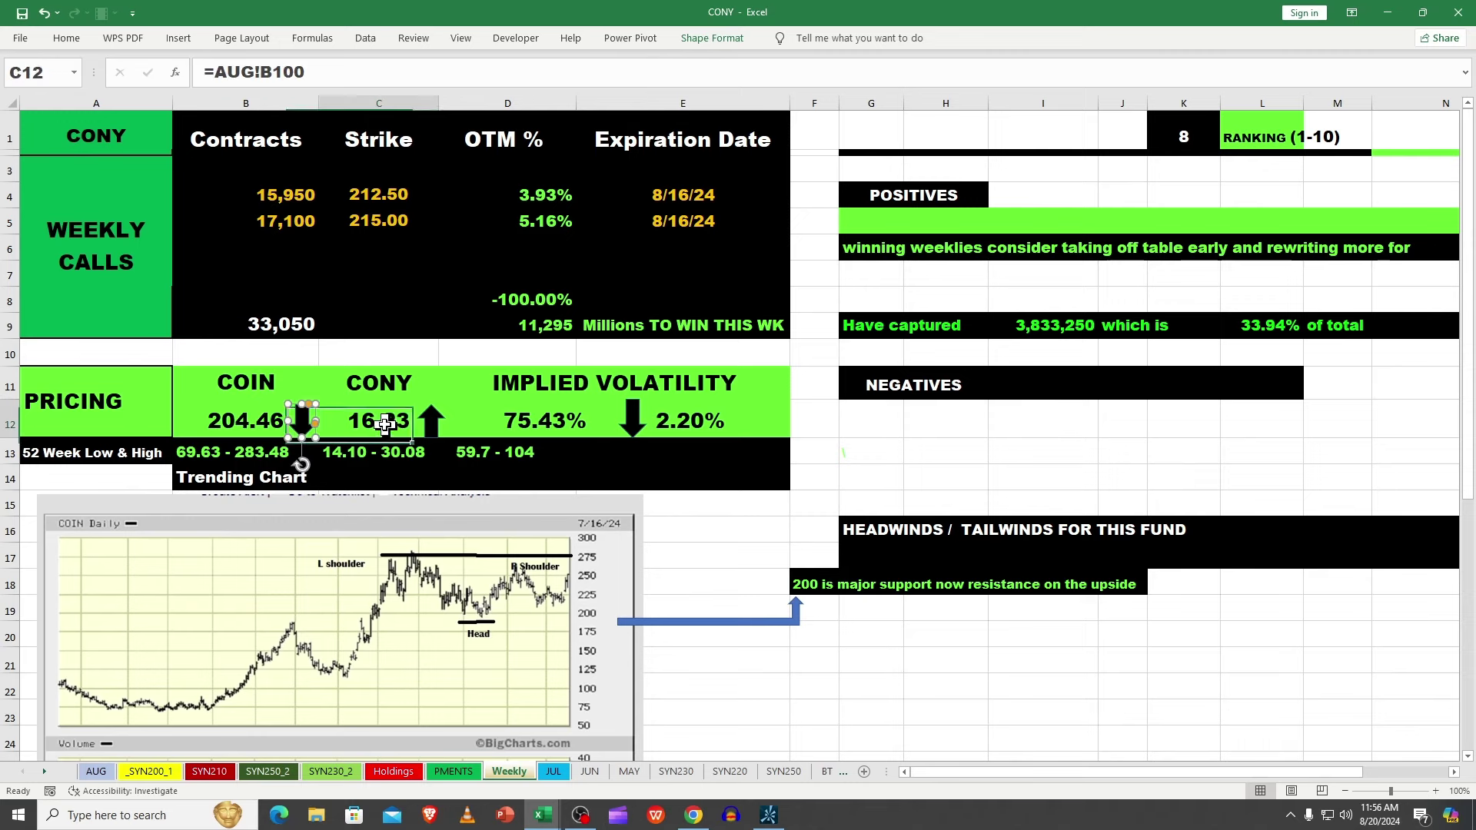
left_click_drag(281, 71, 313, 73)
type("105")
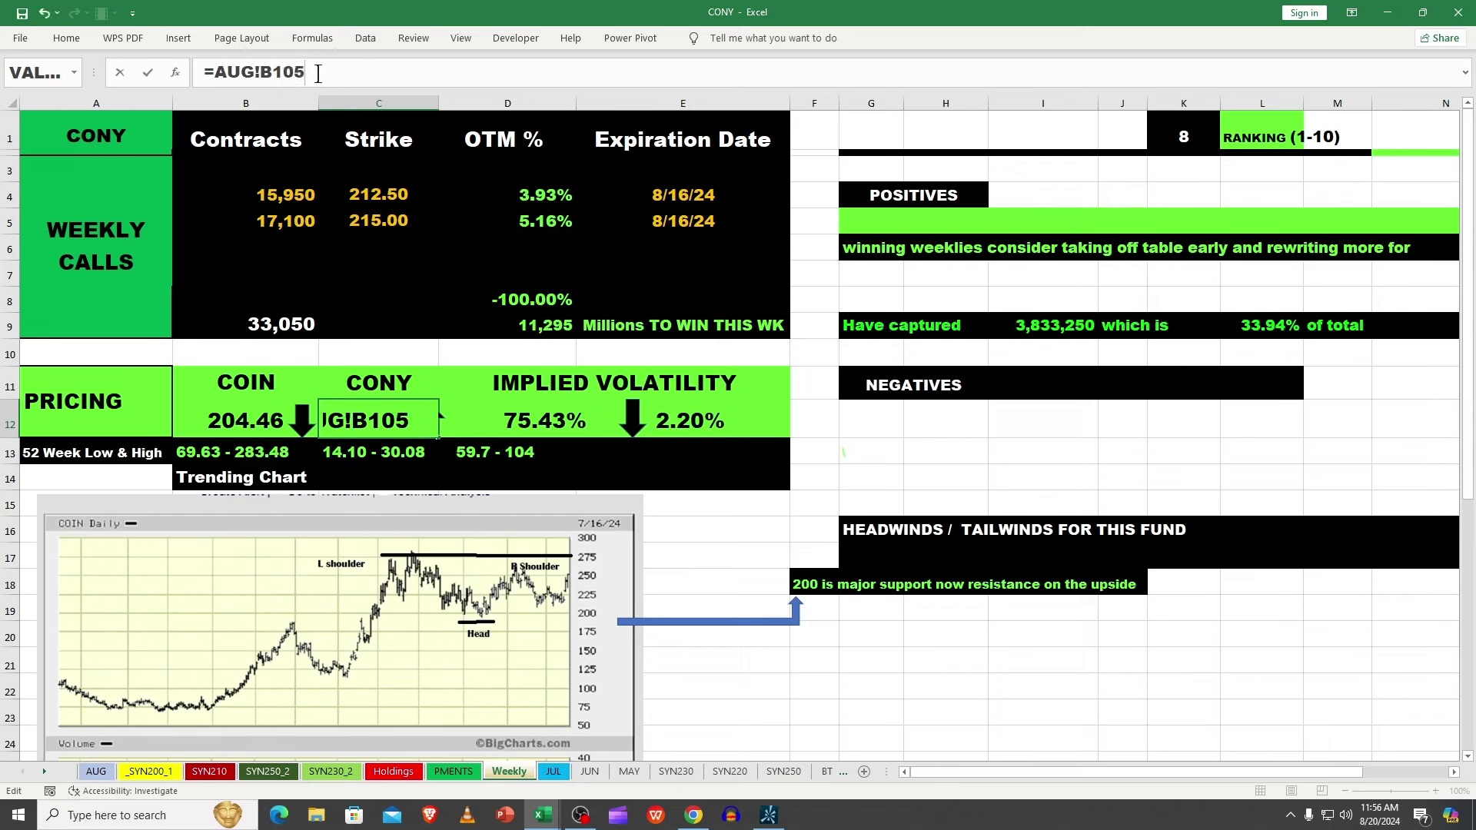
key("Return")
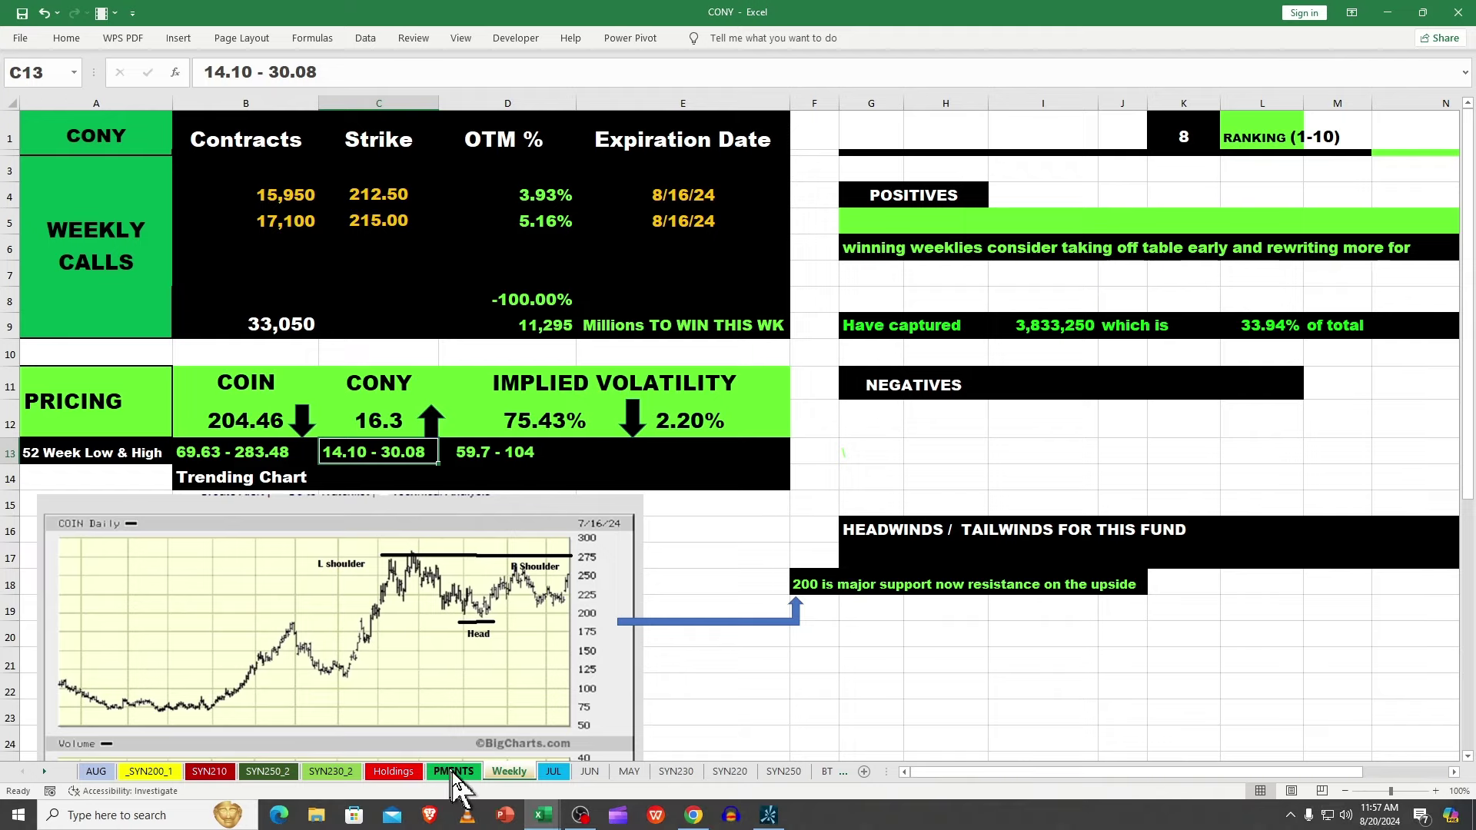
- On the Holdings sheet, inspect the gain/loss formulas of the C200/P200 and C210/P210 synthetics in H16 and H13
left_click(394, 771)
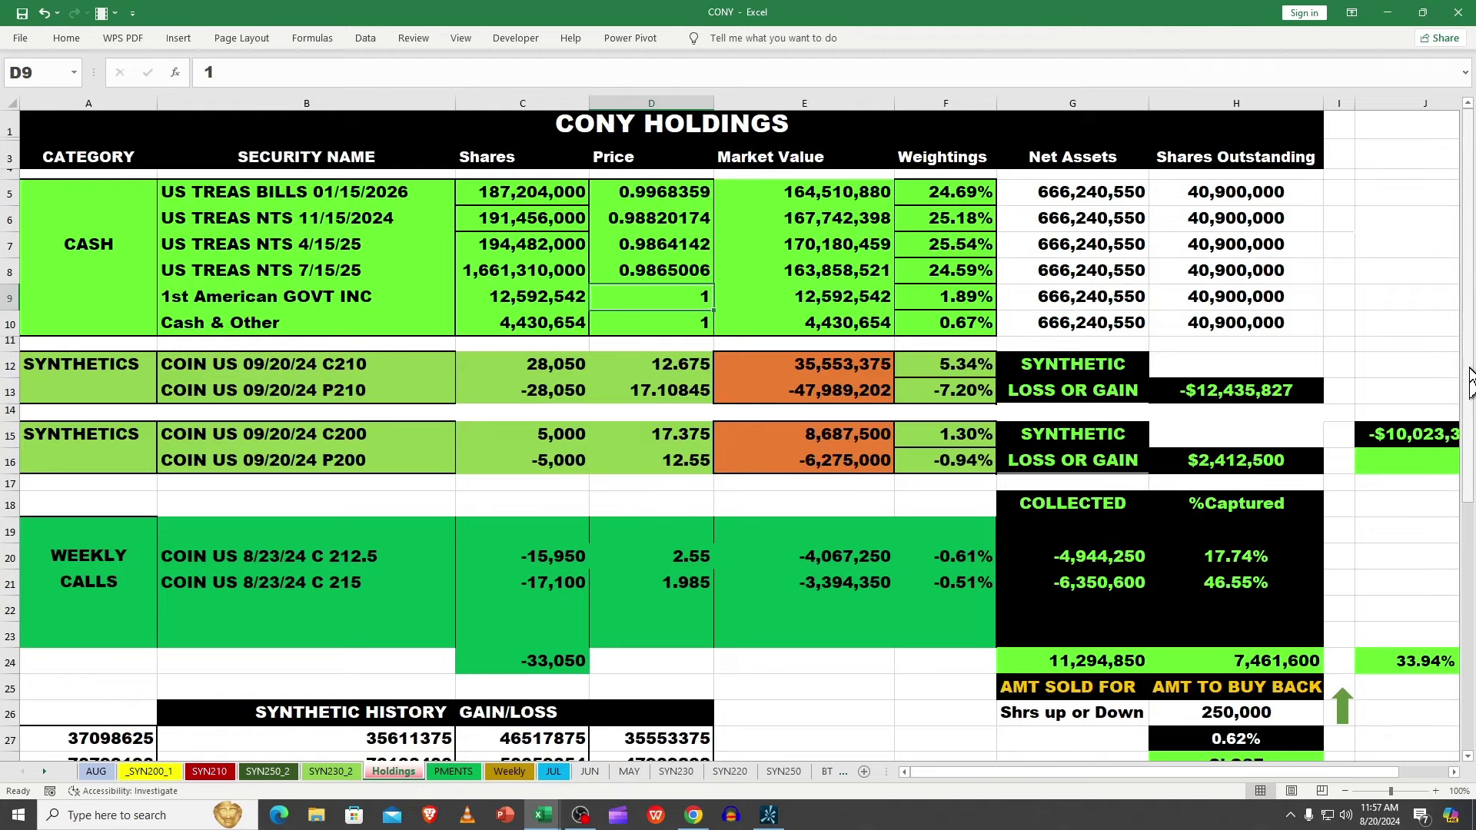
scroll(1437, 393, "down", 1)
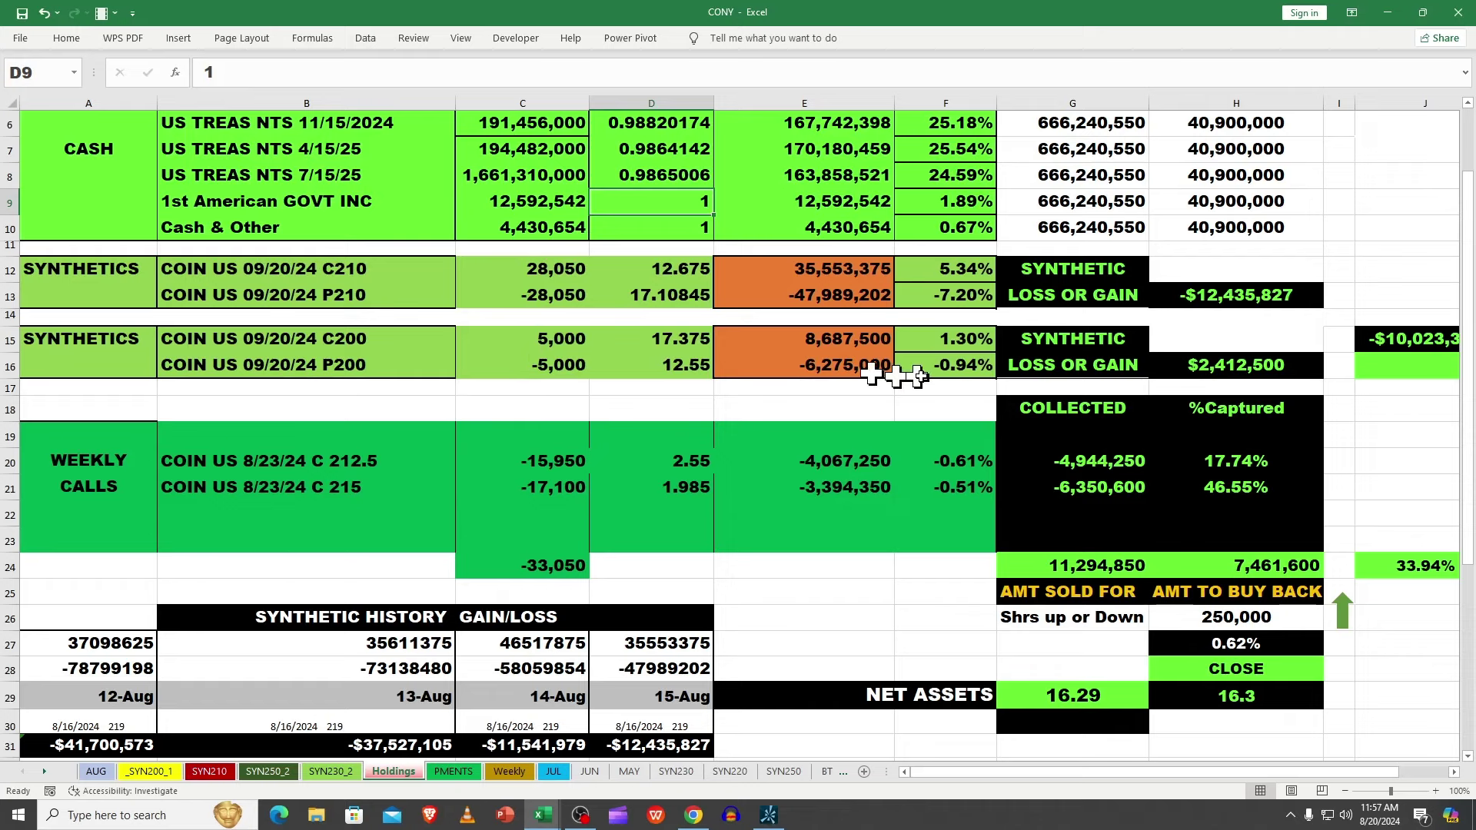
left_click(1228, 371)
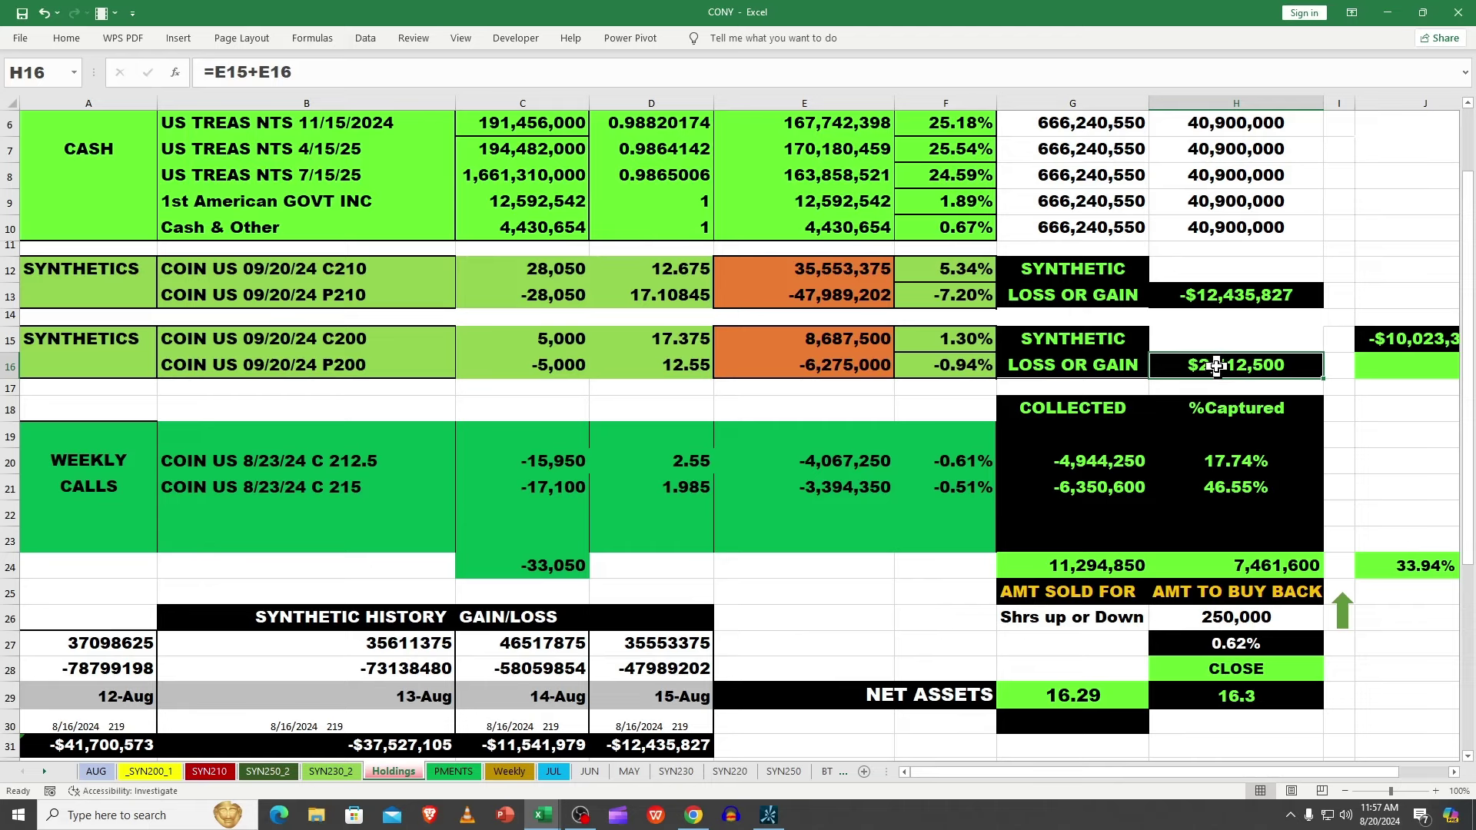
left_click(1219, 295)
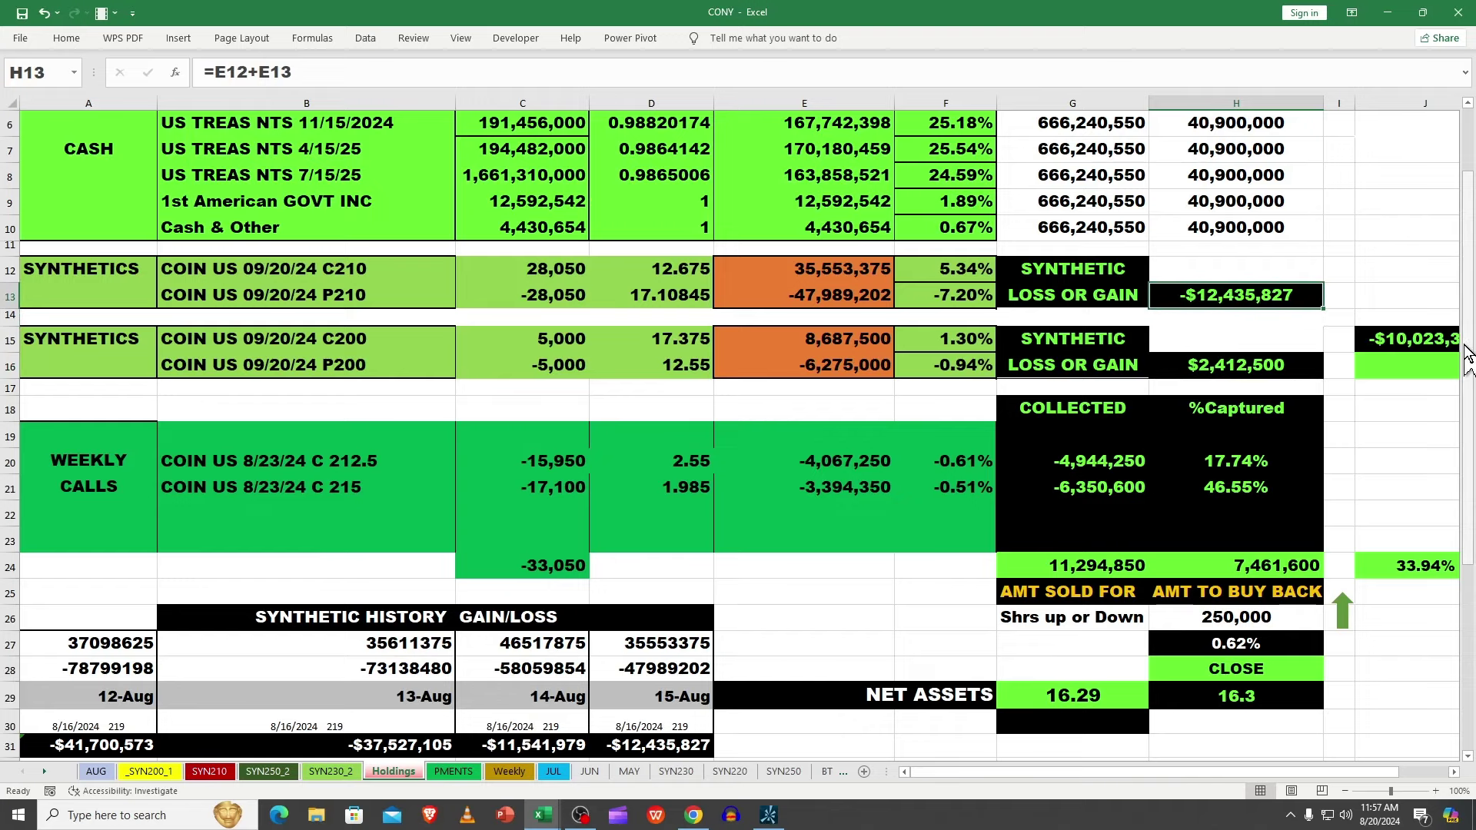
- Review the weekly calls' collected and captured amounts and the Synthetics Value chart on the Holdings sheet
left_click_drag(1469, 361, 1472, 446)
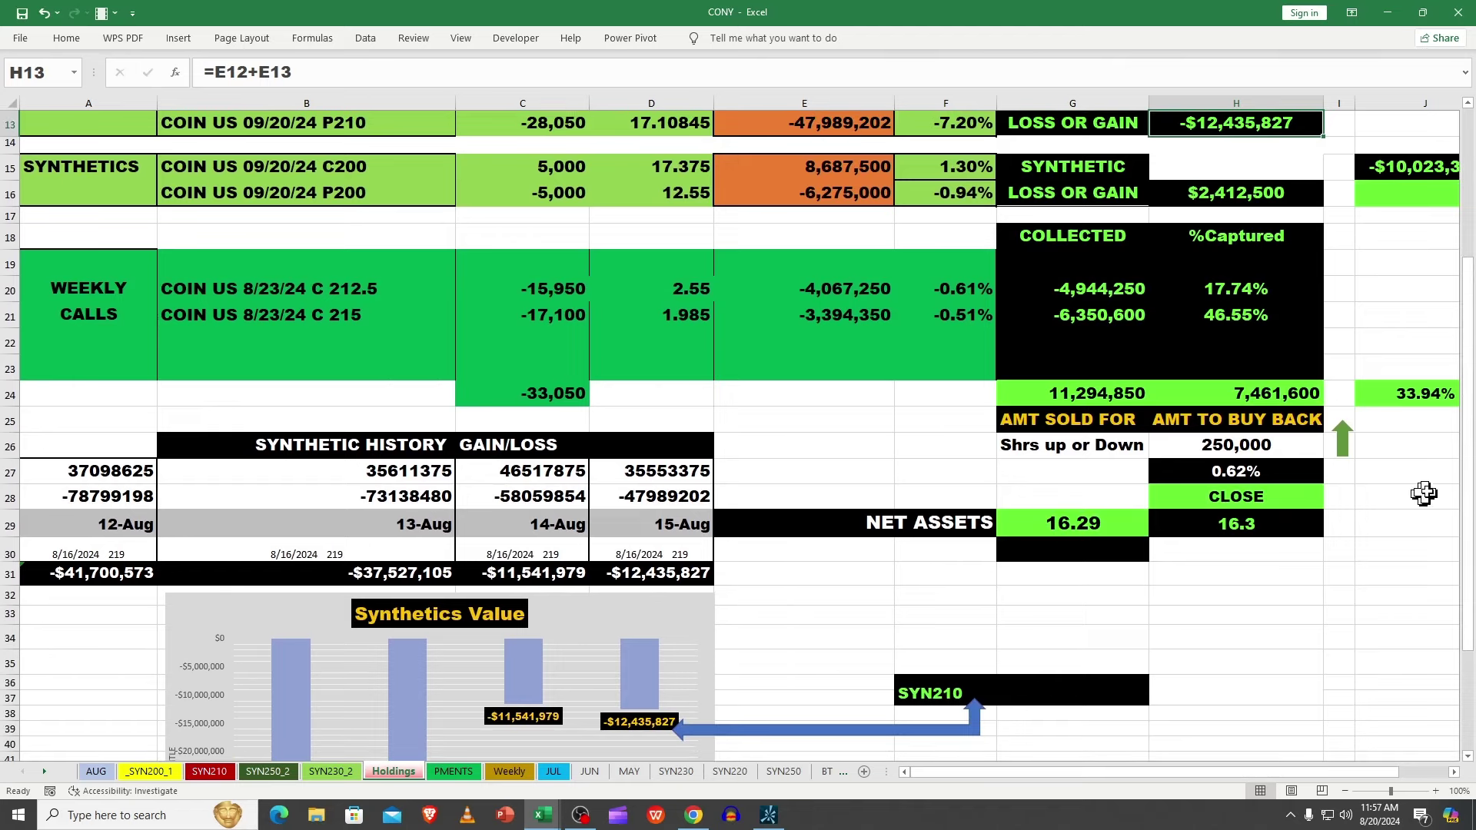
scroll(1455, 482, "down", 1)
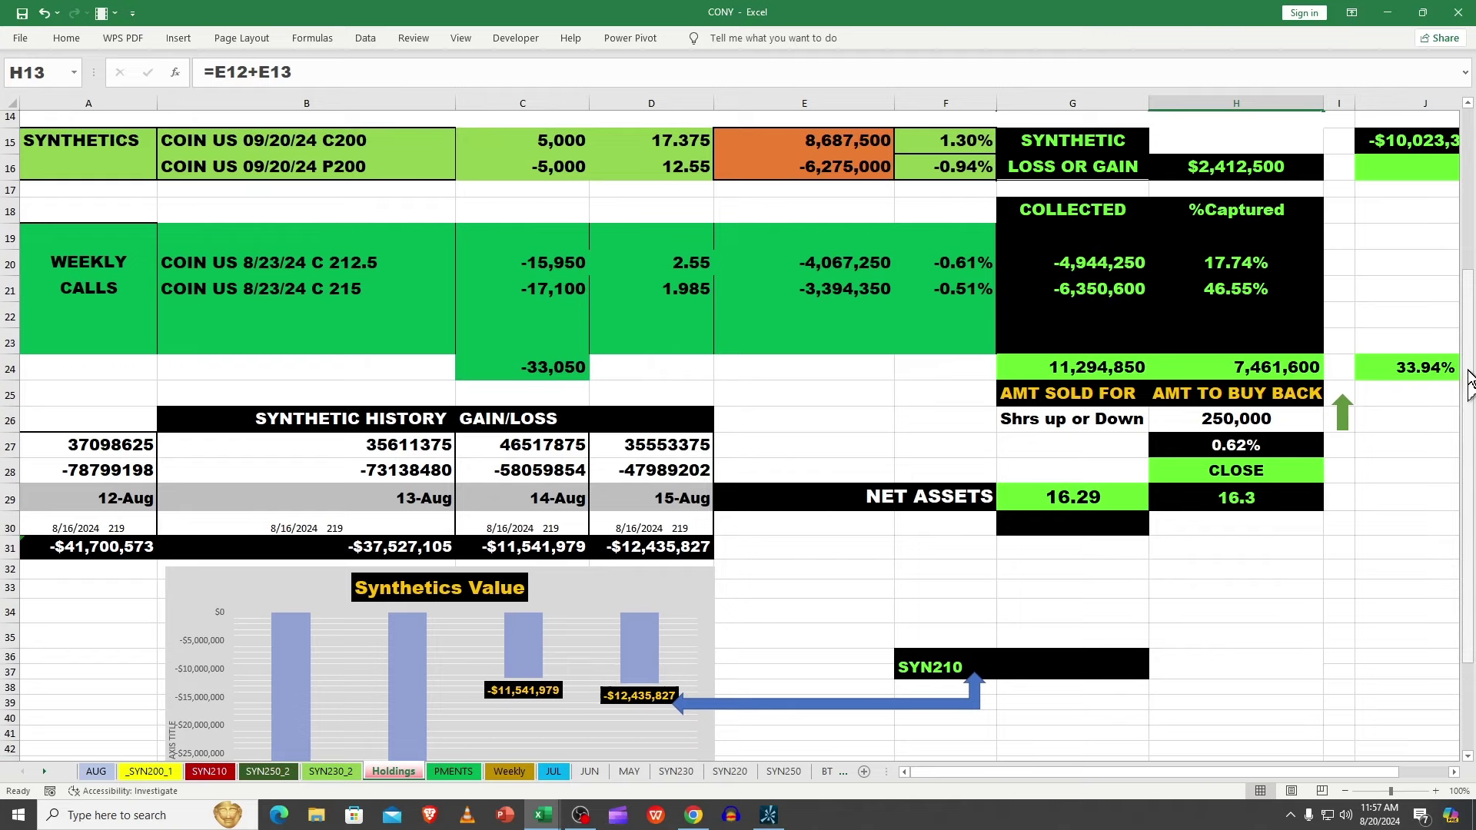
scroll(1470, 384, "up", 2)
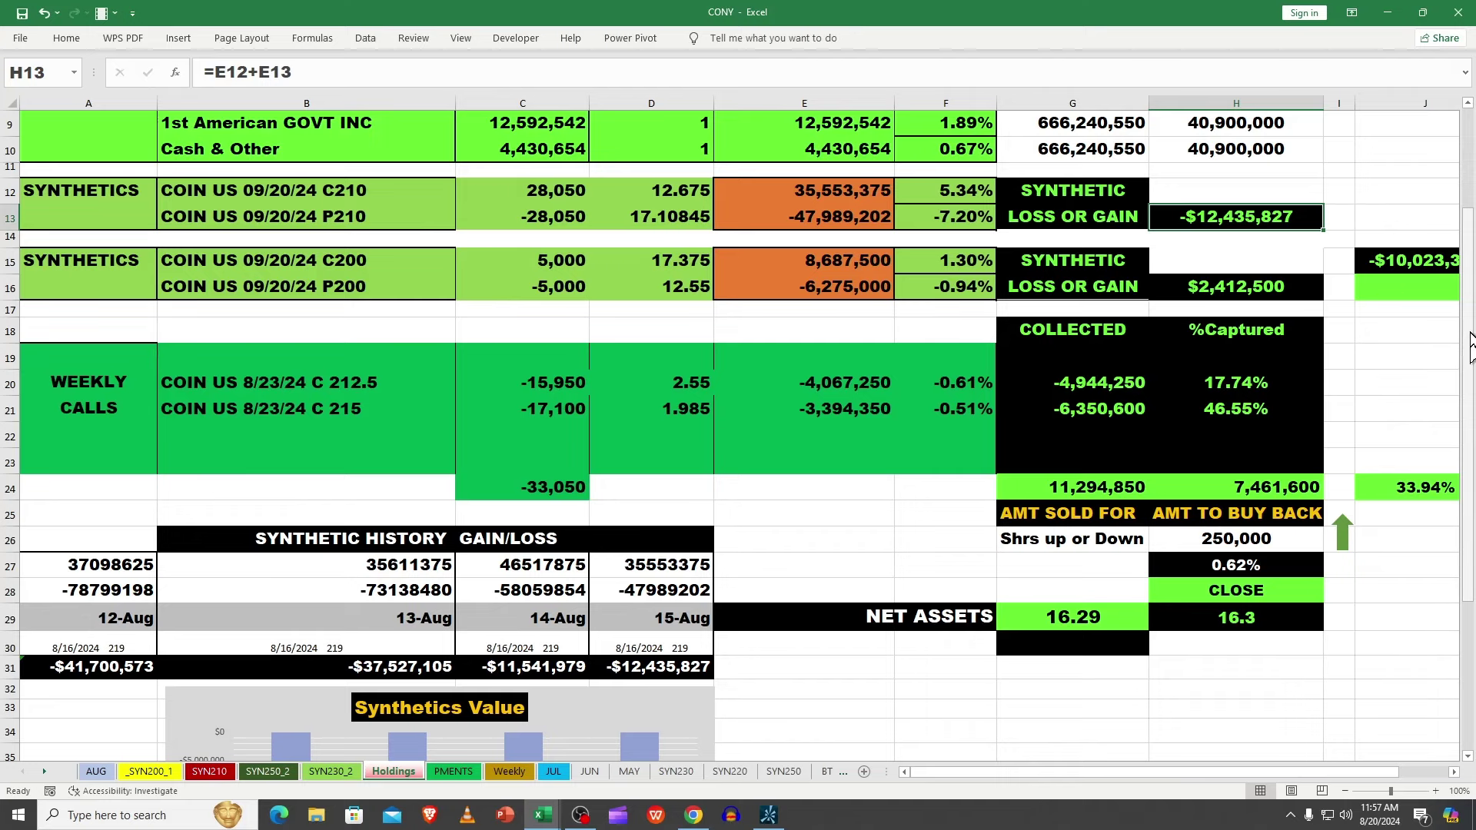
scroll(1470, 346, "down", 1)
scroll(1469, 369, "up", 1)
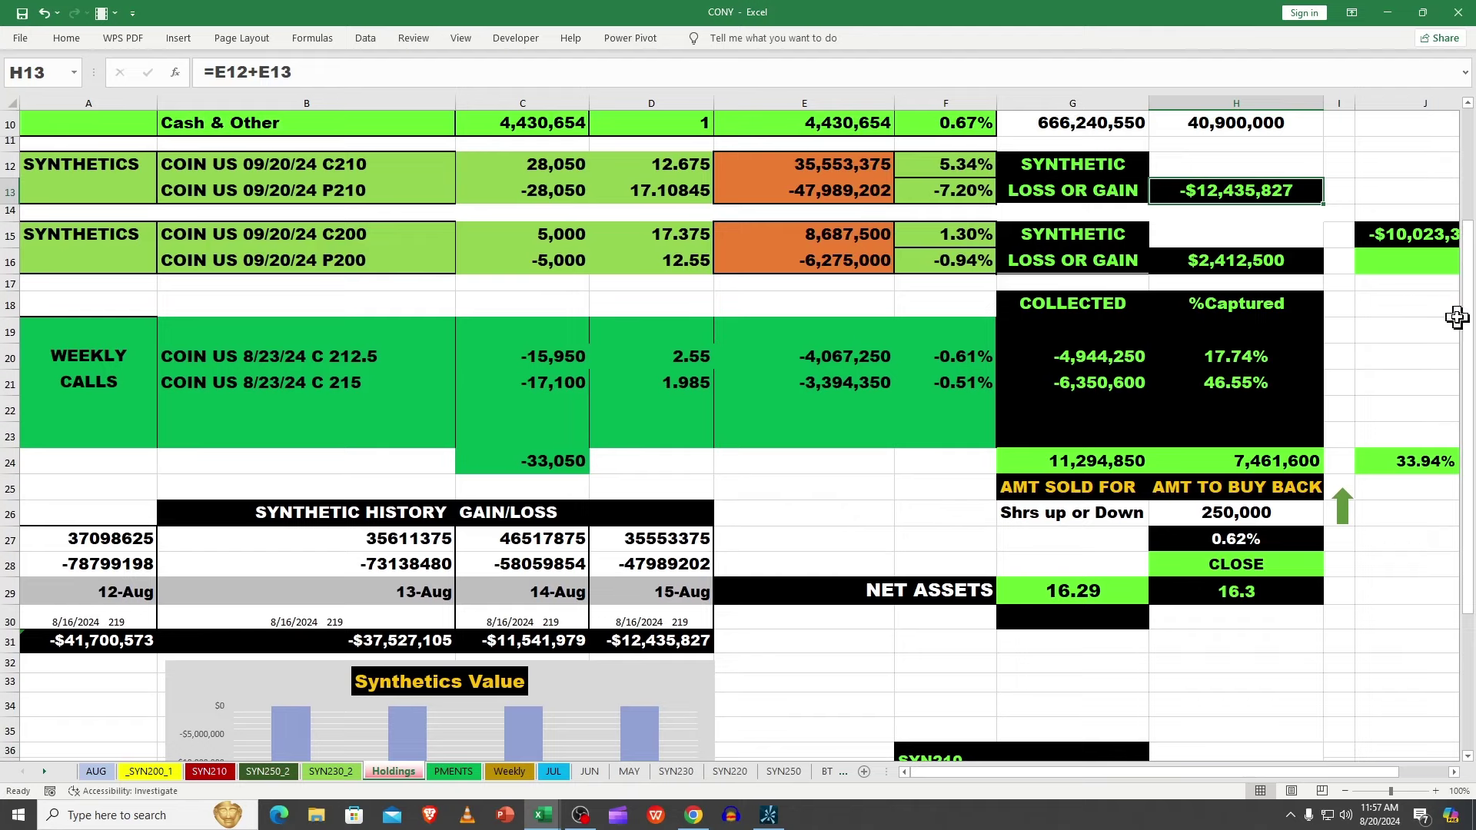
scroll(1468, 407, "down", 2)
scroll(1468, 407, "down", 1)
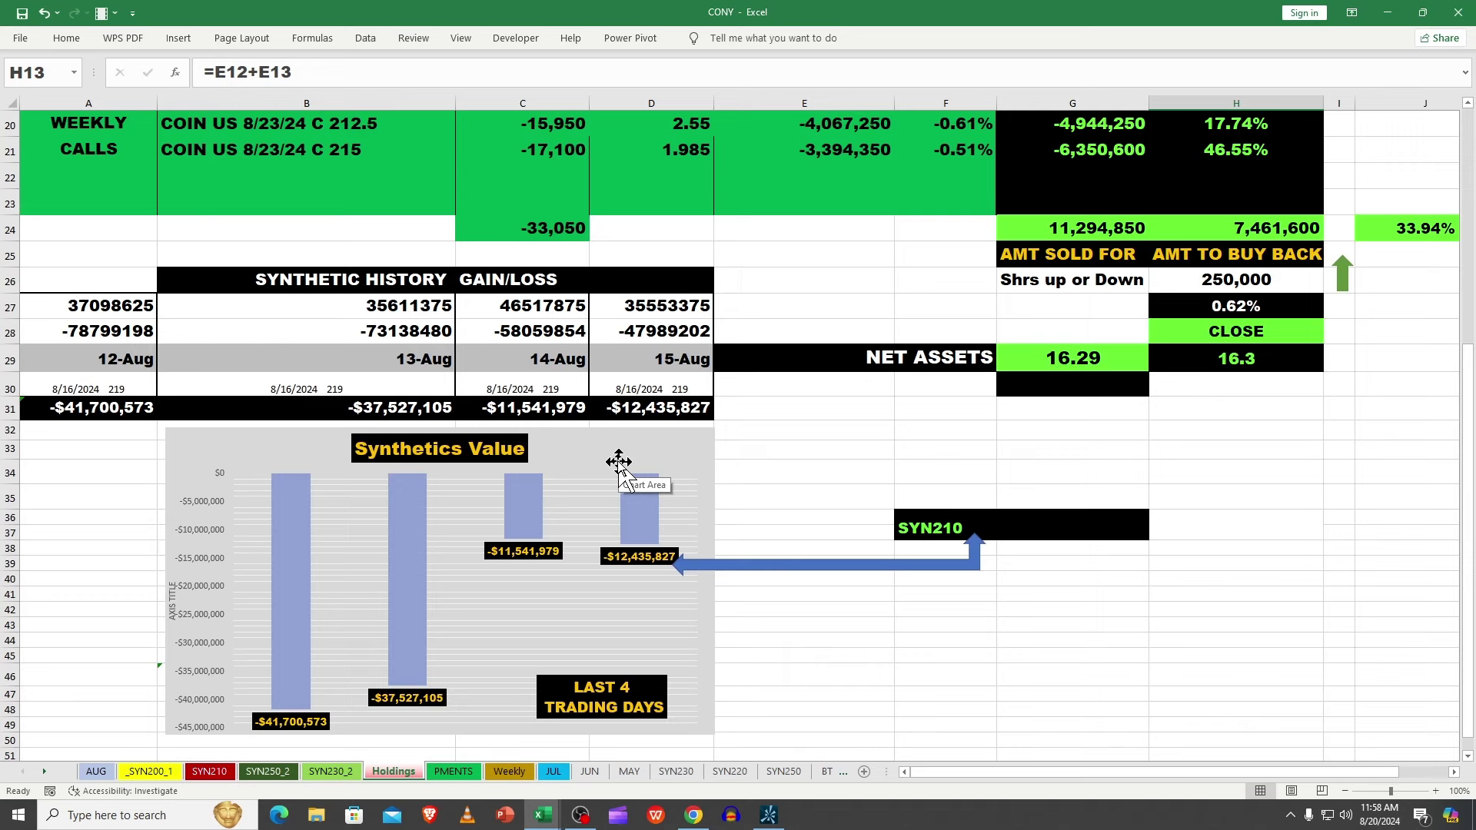
- Compare the CONY close in H29 with the net assets per share formula in G29 on the Holdings sheet
left_click(1253, 364)
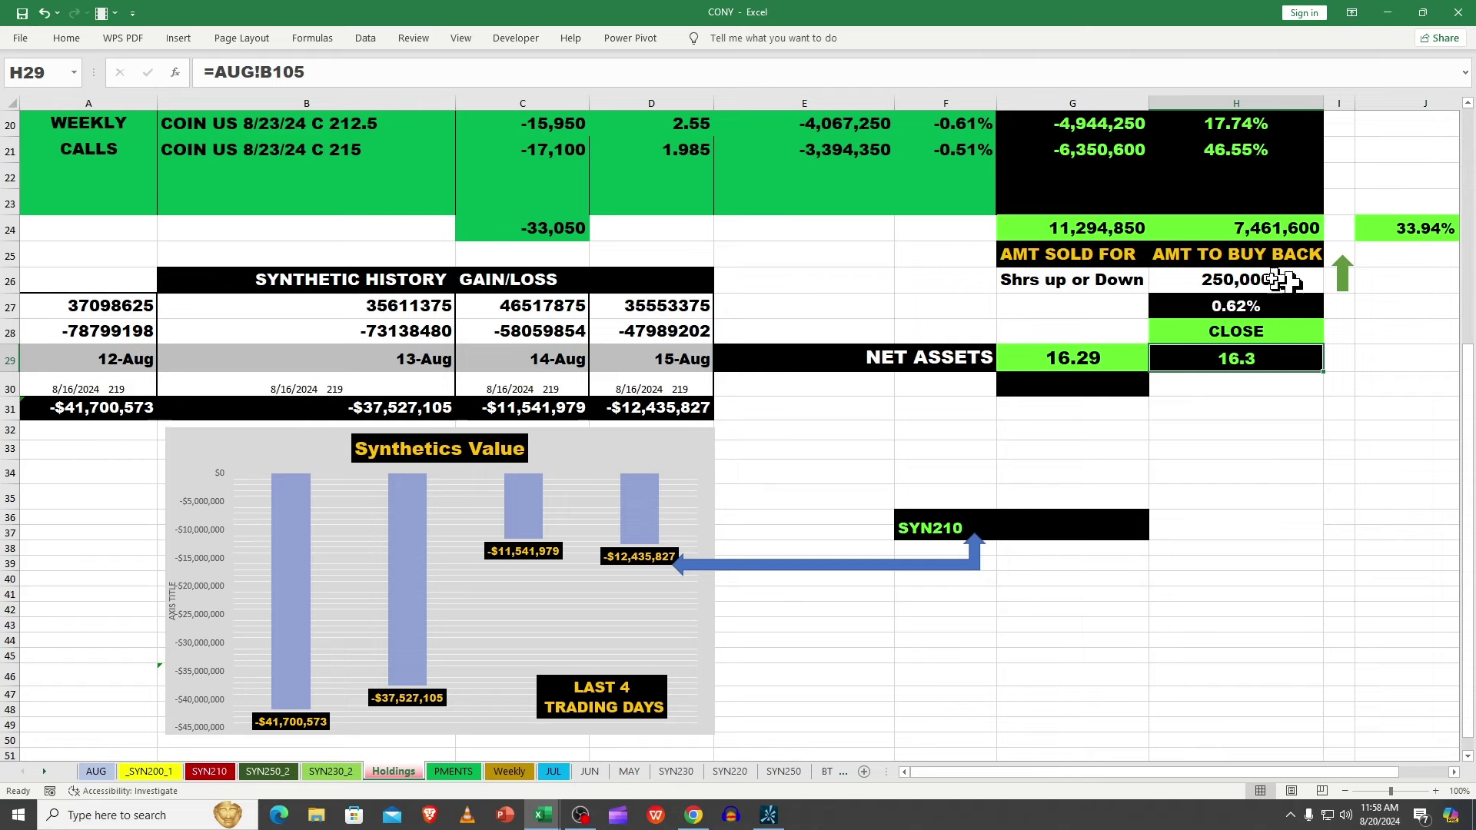
left_click(1109, 353)
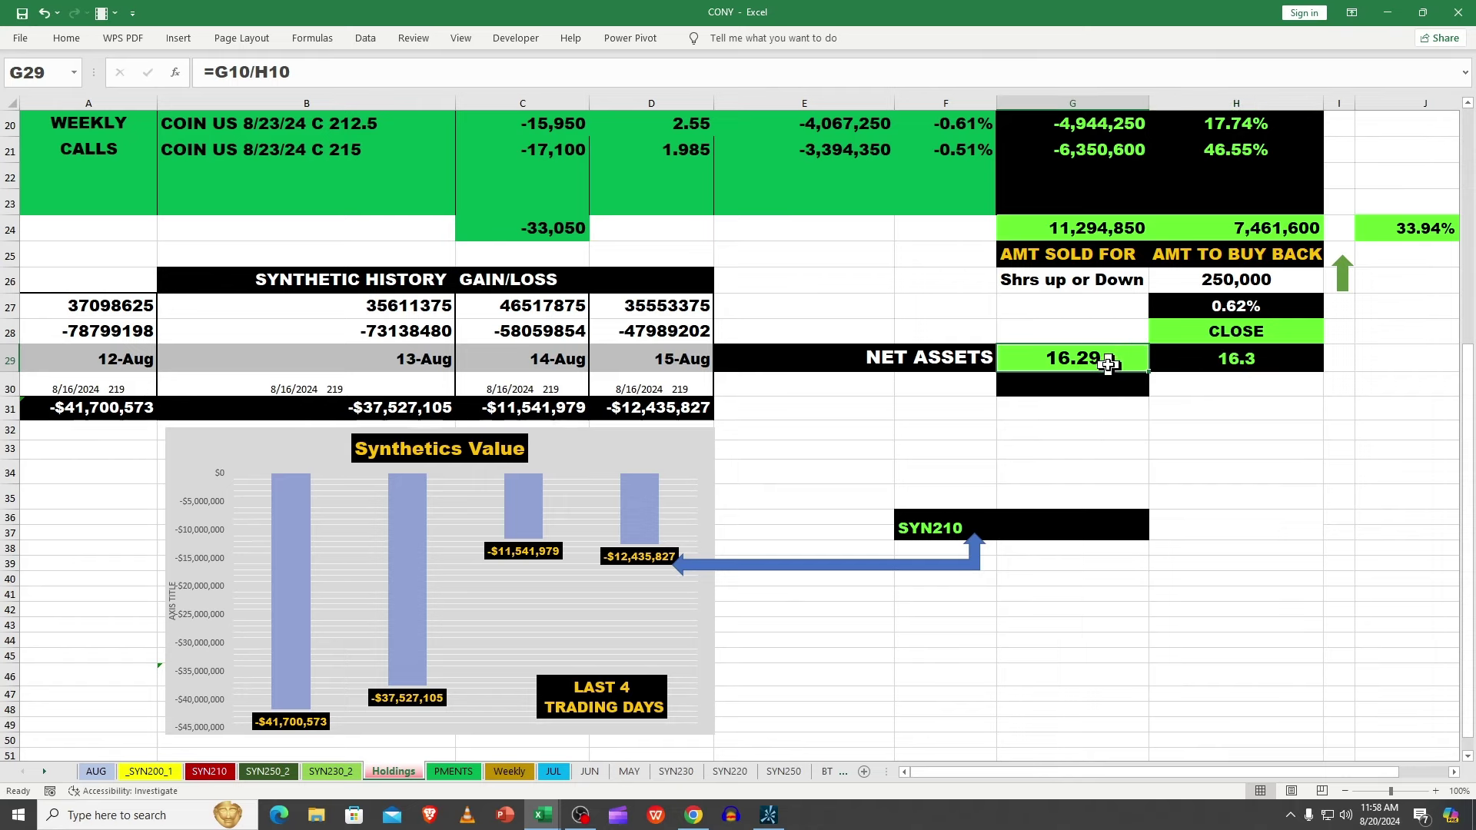
scroll(1468, 507, "up", 5)
scroll(1468, 507, "down", 5)
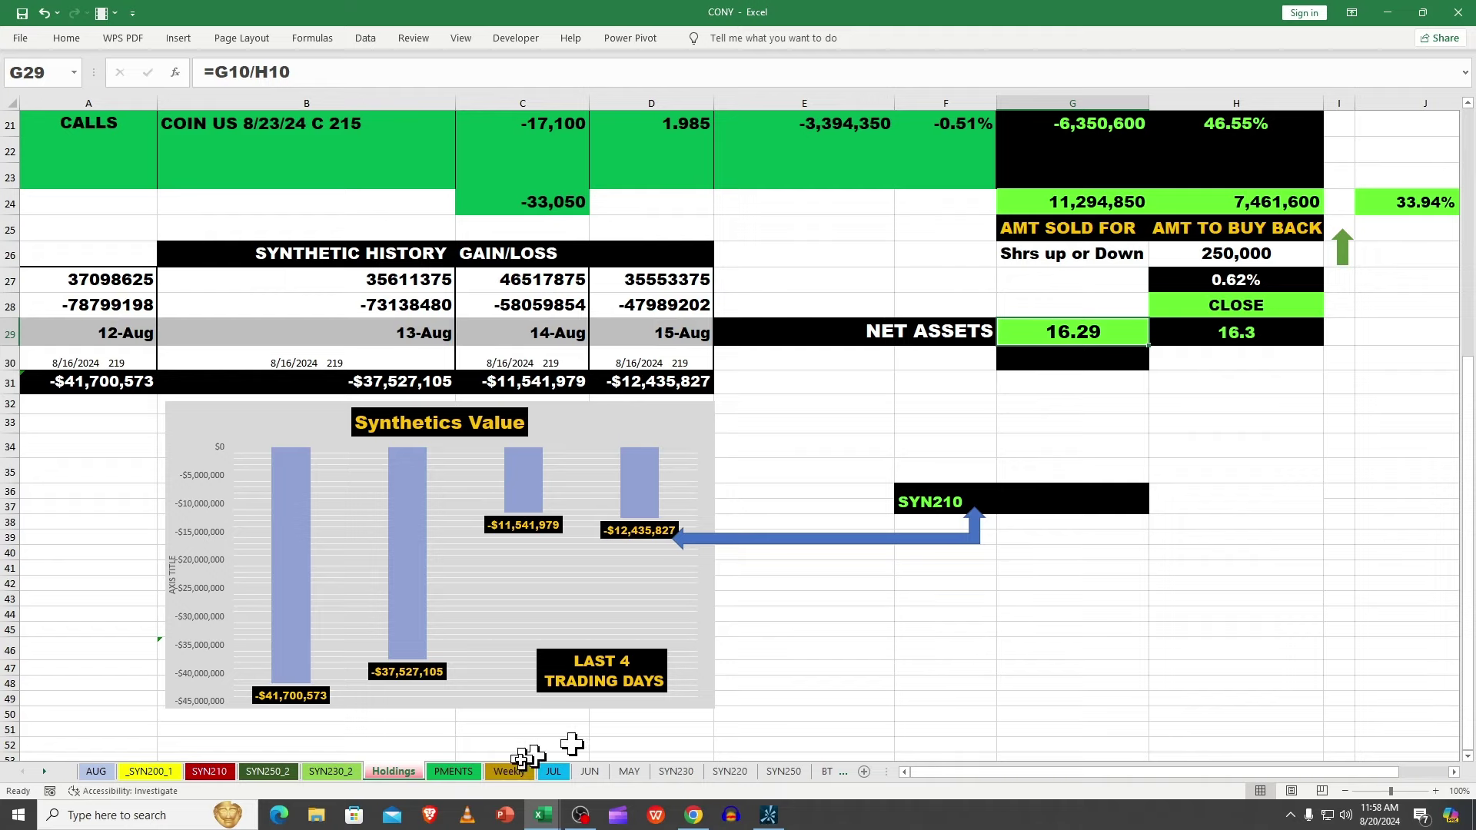
- On the PMENTS sheet, inspect August's formulas for synthetic income, short call income per share and short call income
left_click(456, 773)
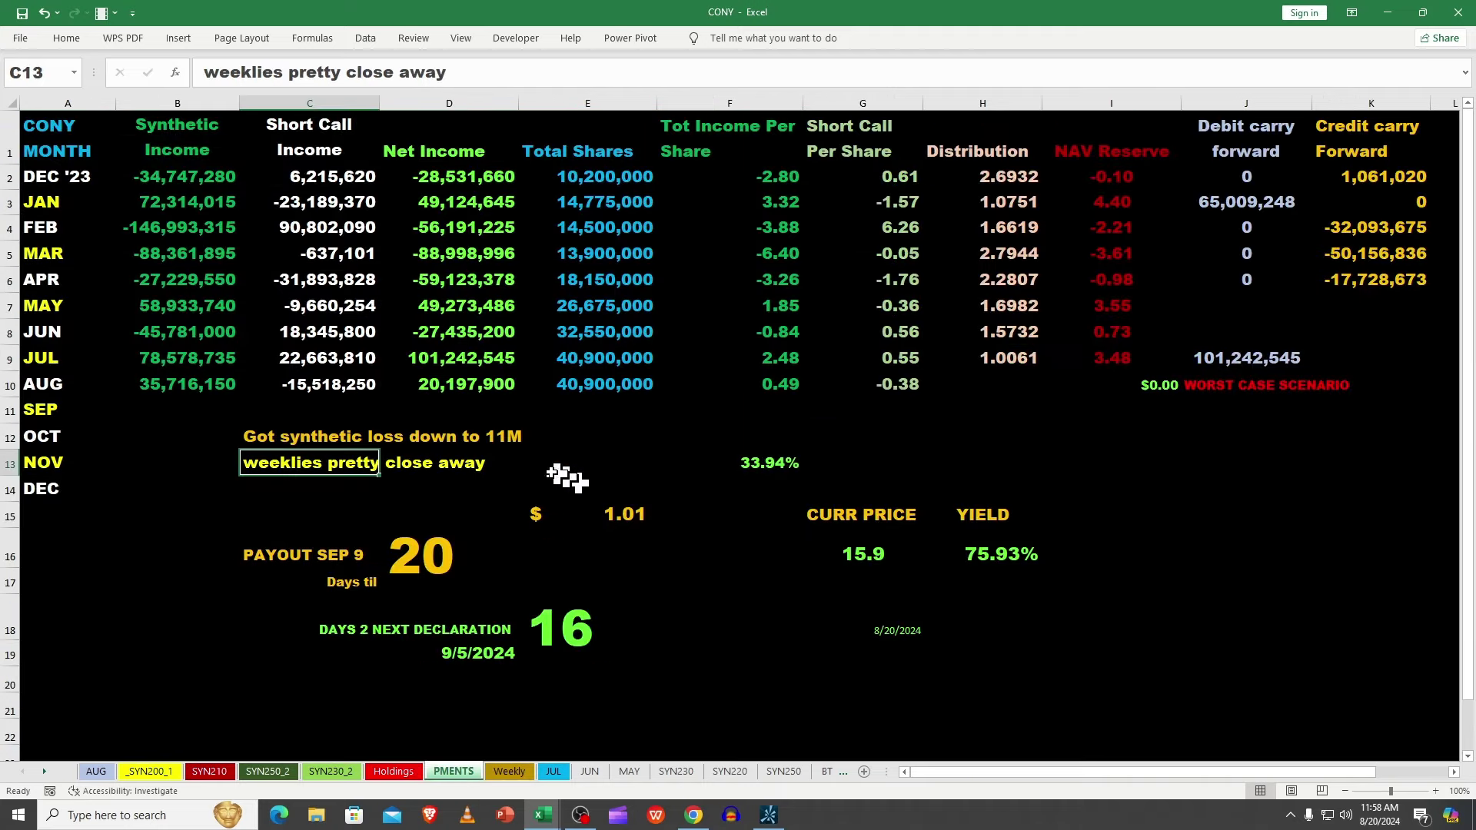
left_click(177, 385)
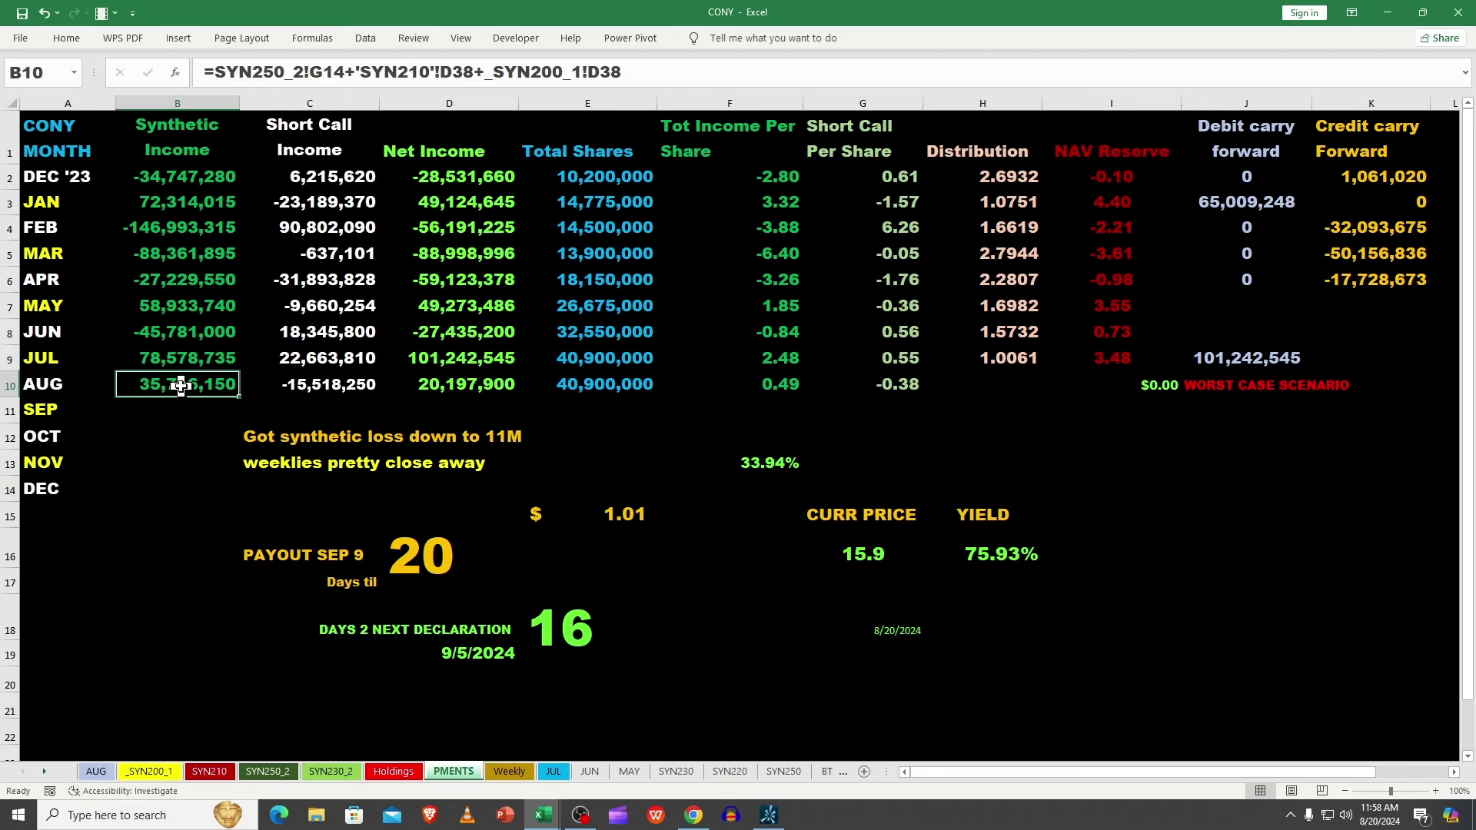
left_click(901, 385)
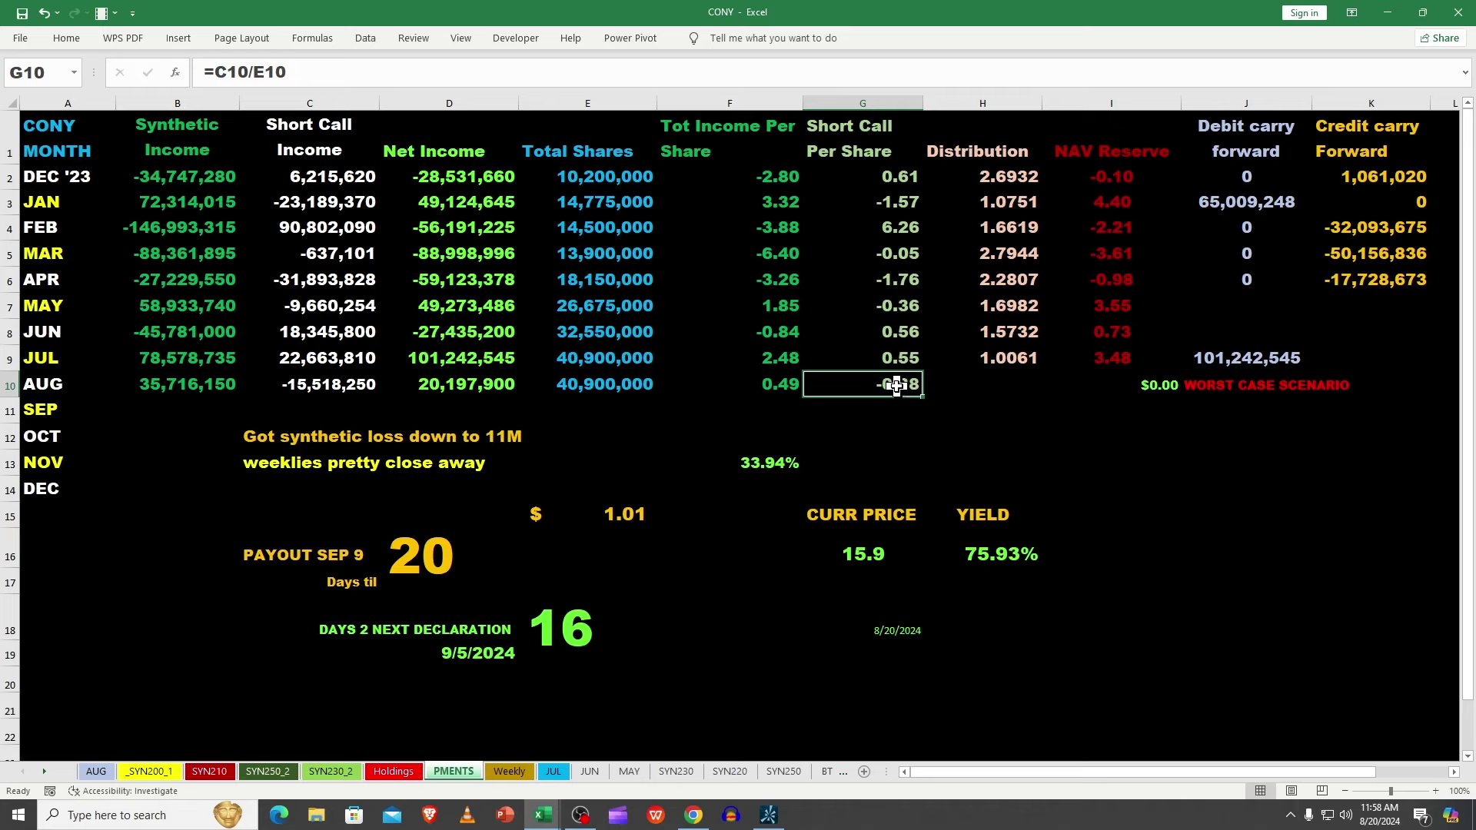
left_click(317, 391)
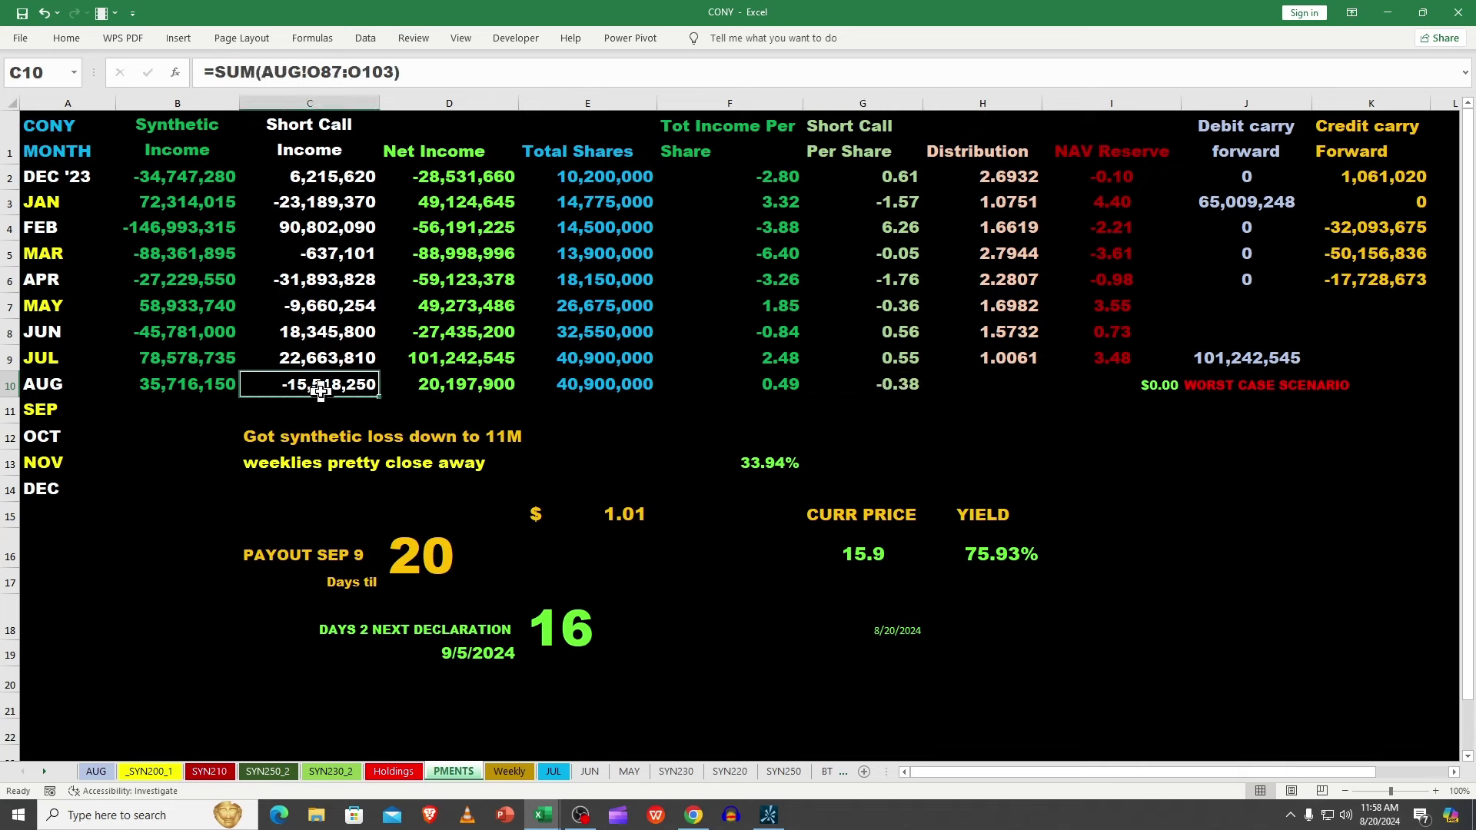
- Check the August call trades on the AUG sheet against August's short call, synthetic and per-share income on PMENTS
left_click(96, 771)
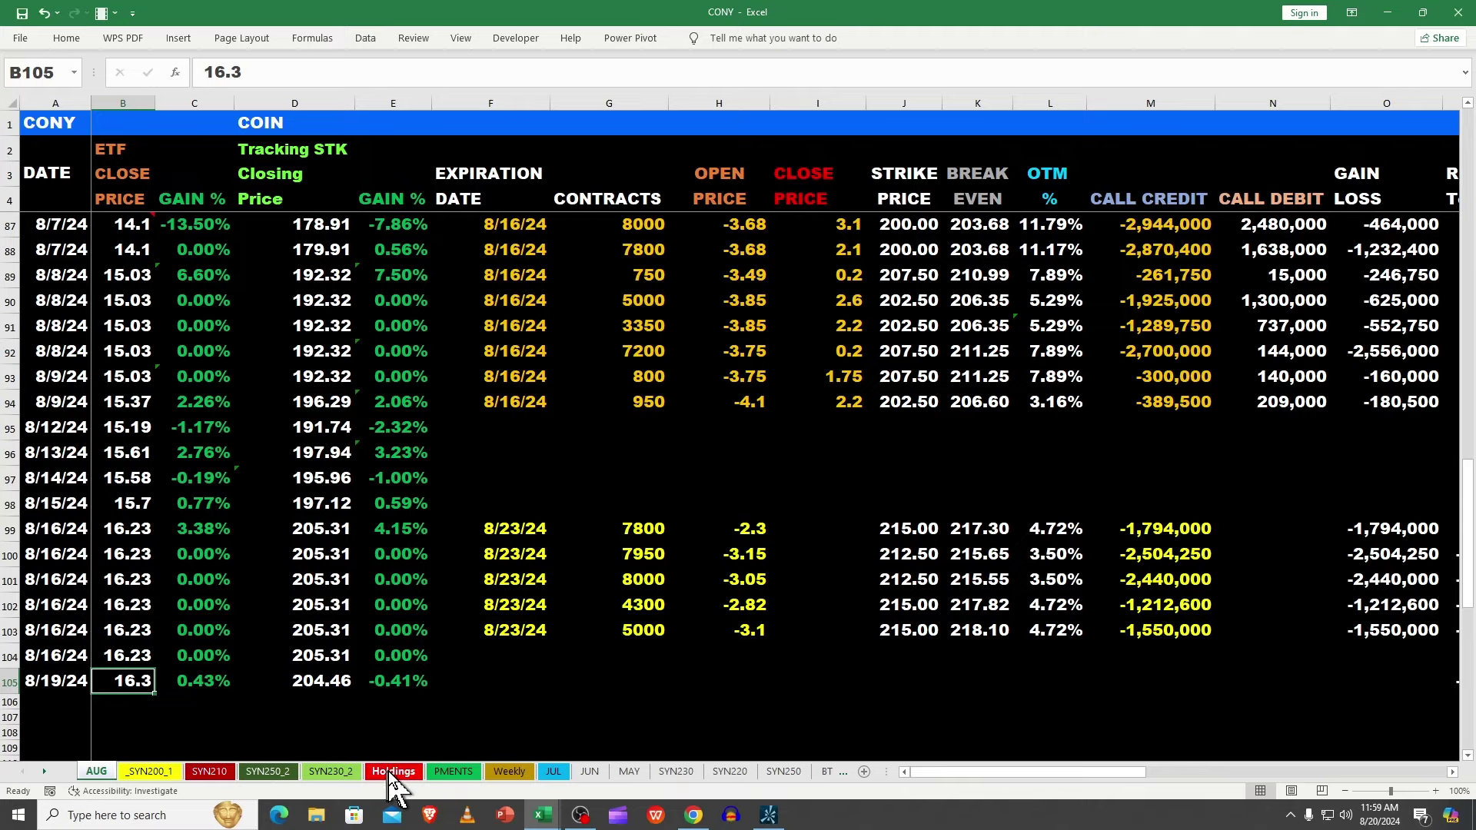
left_click(455, 772)
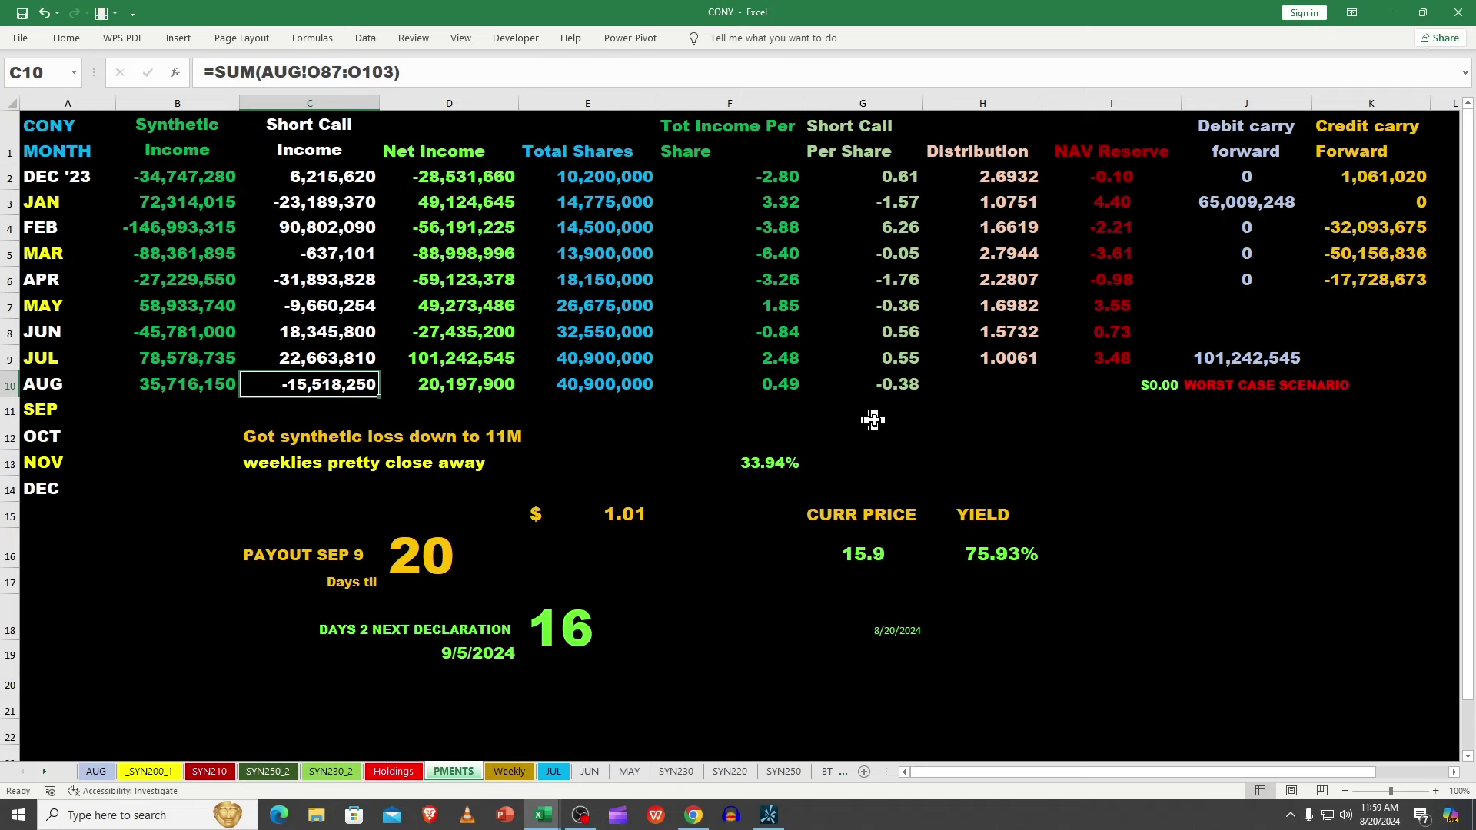
left_click(896, 384)
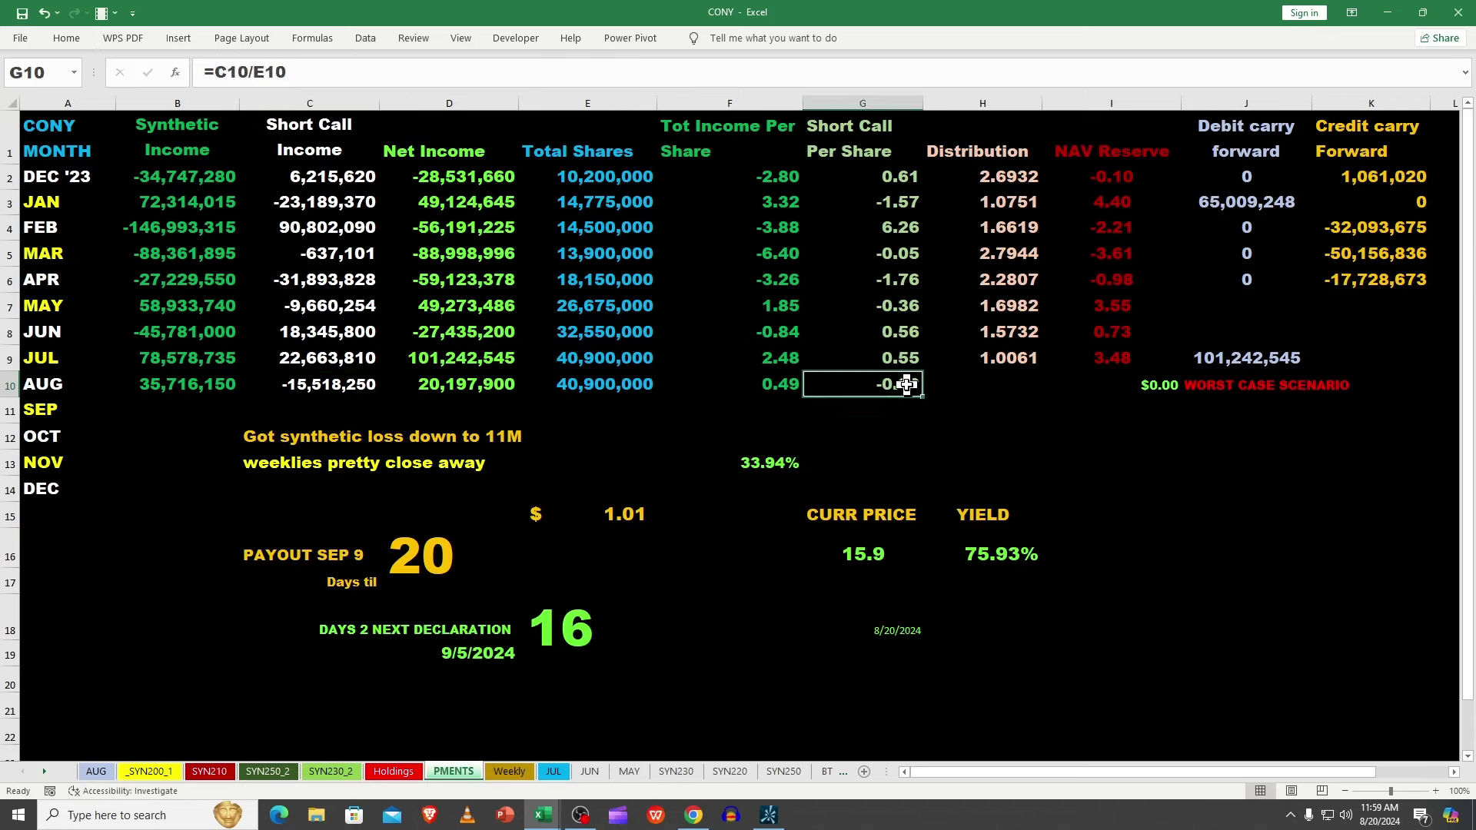
left_click(334, 379)
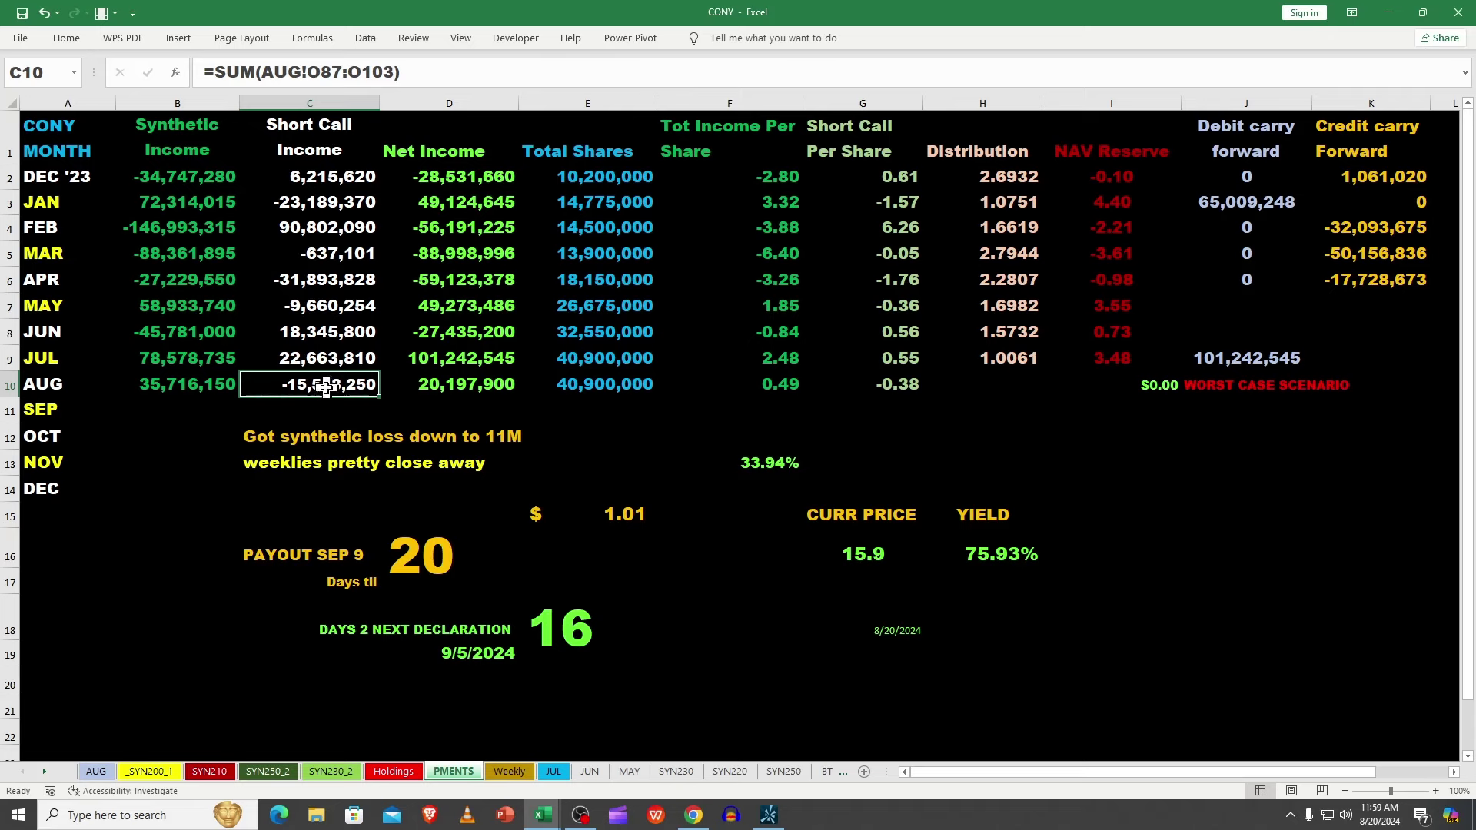
left_click(176, 389)
left_click(778, 391)
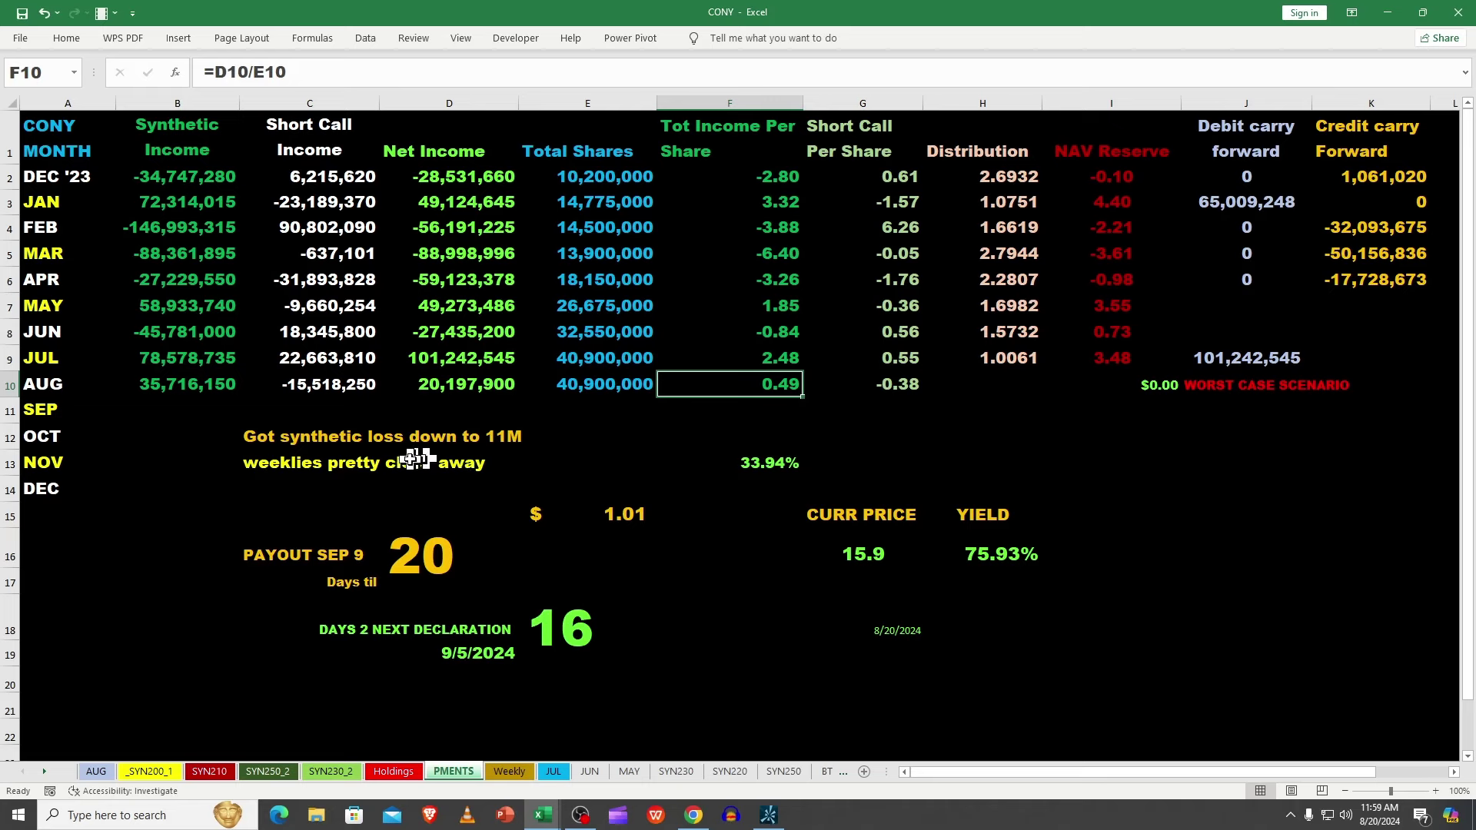
- Change the note in C12 of the PMENTS sheet to "Got synthetic loss down to 10M"
left_click(261, 439)
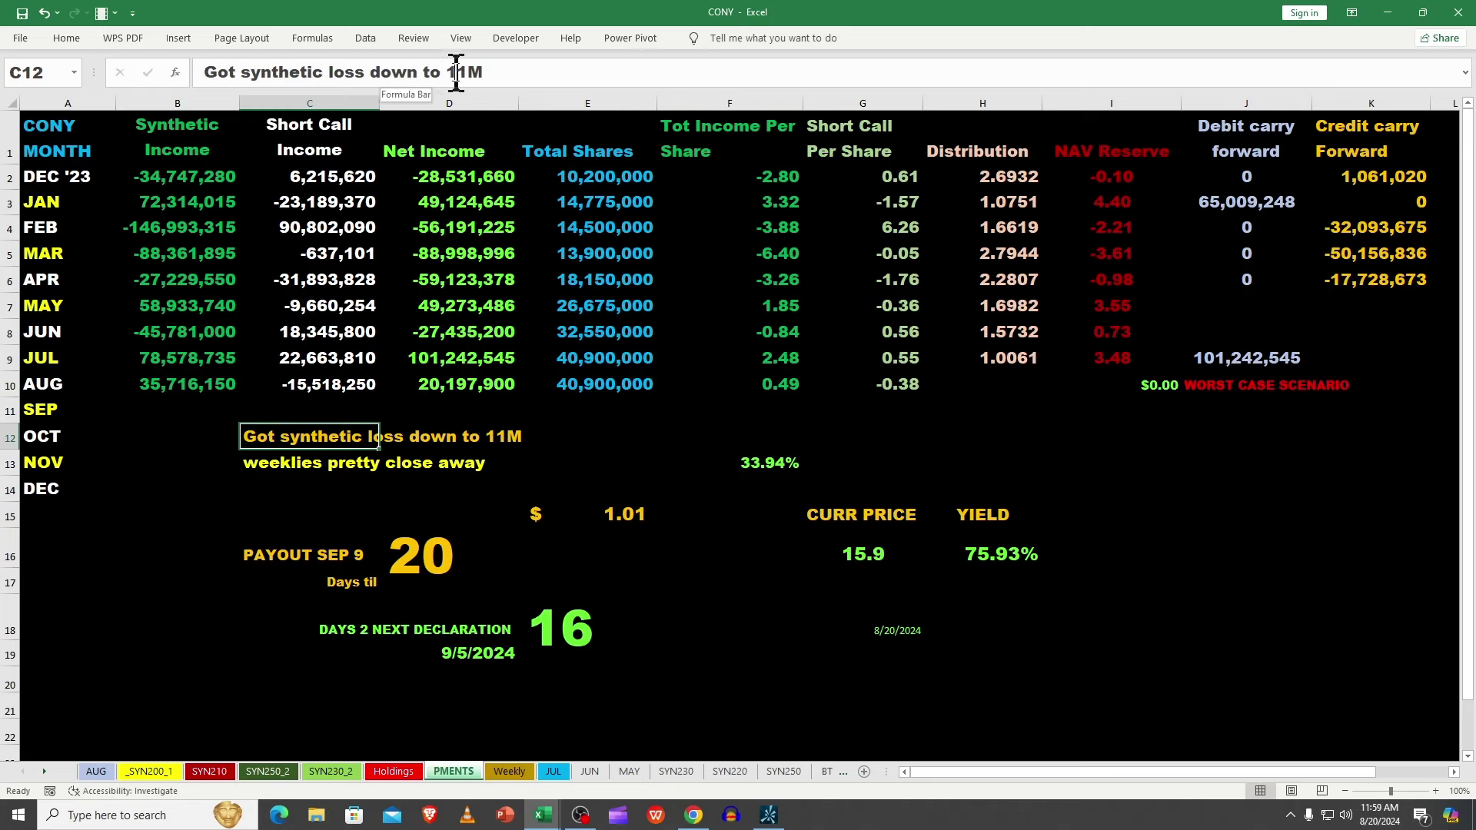
left_click_drag(457, 72, 467, 72)
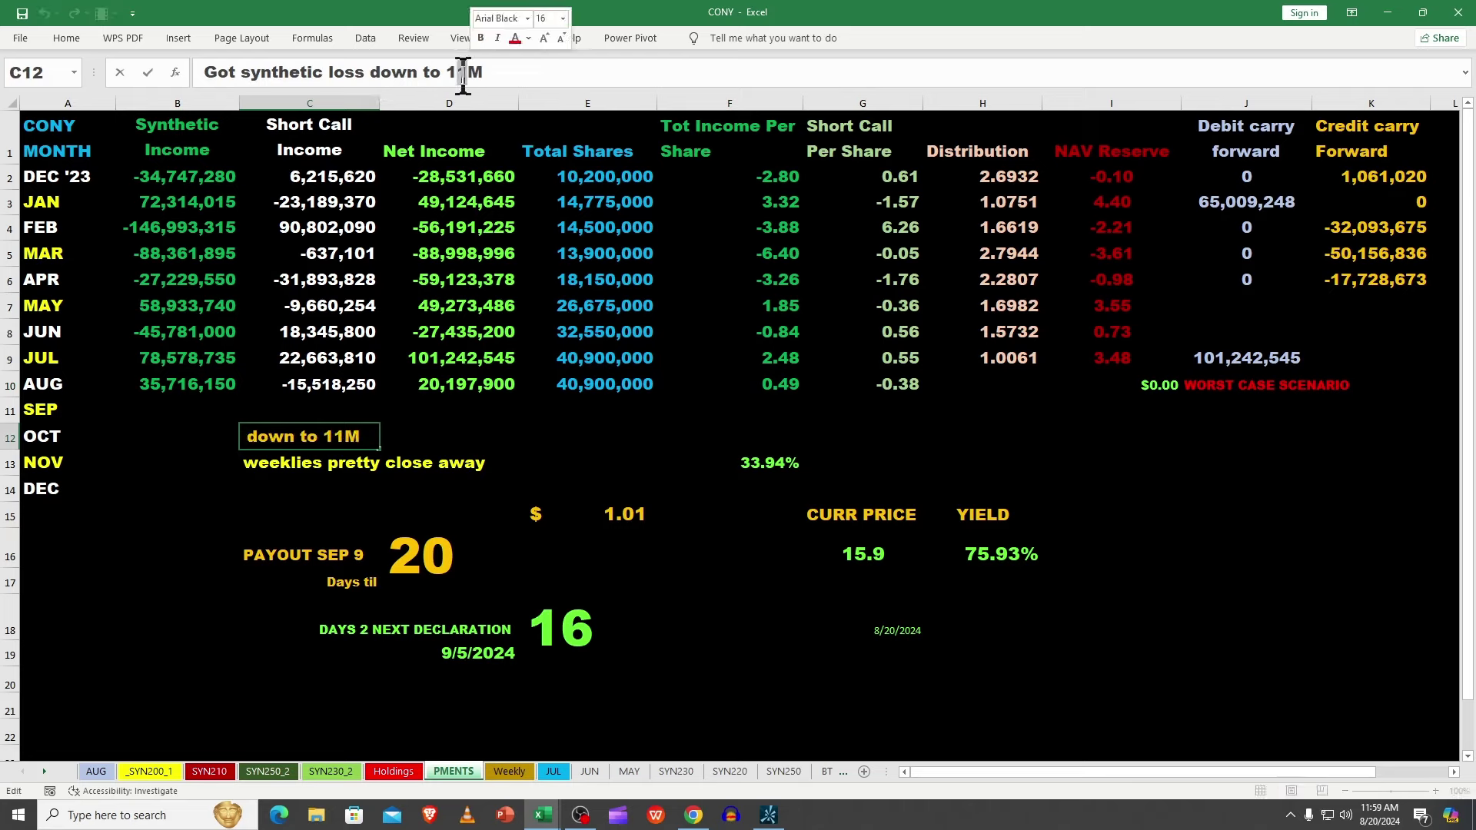
type("0")
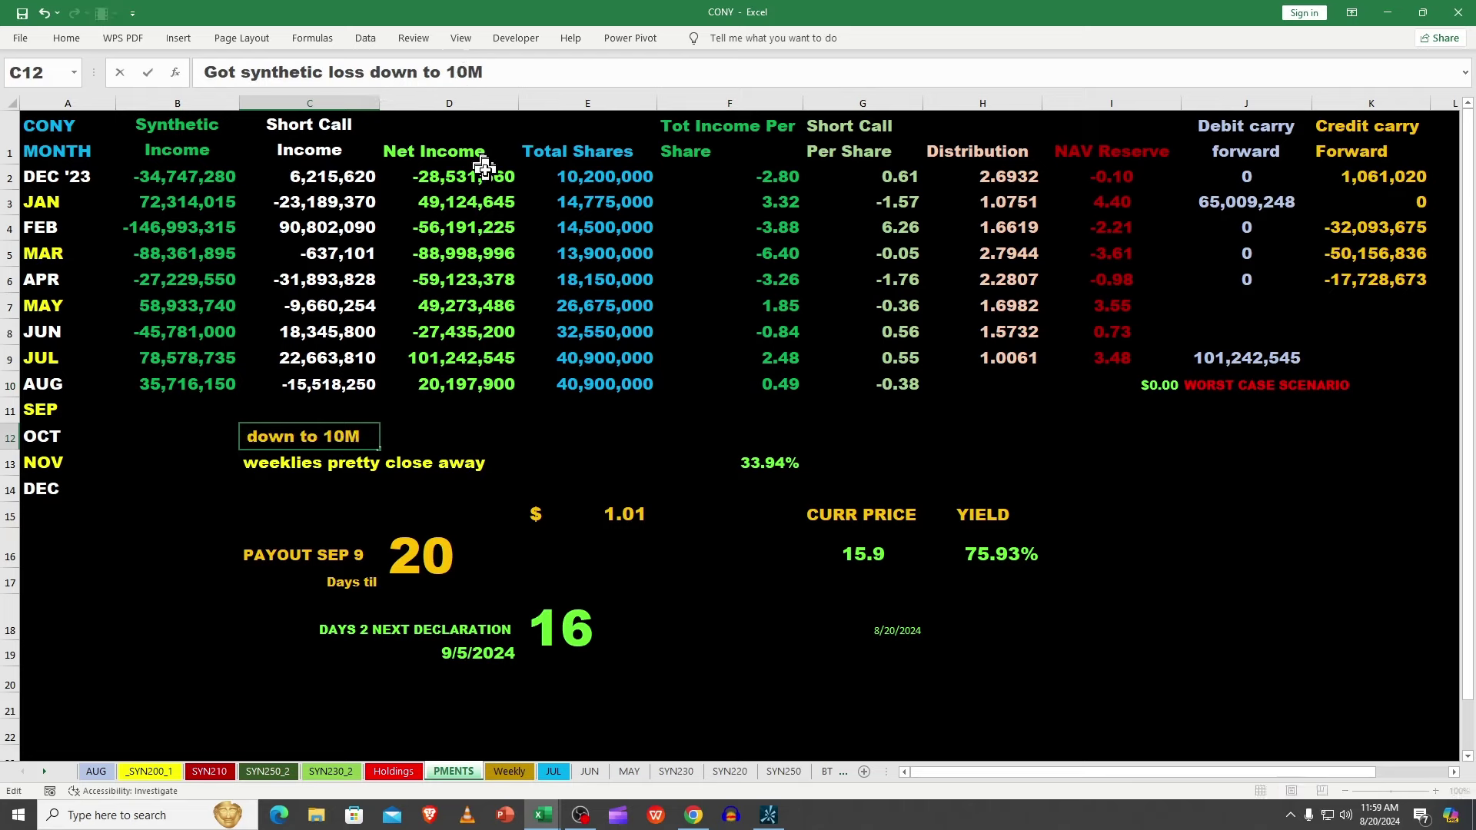
key("Return")
left_click(256, 436)
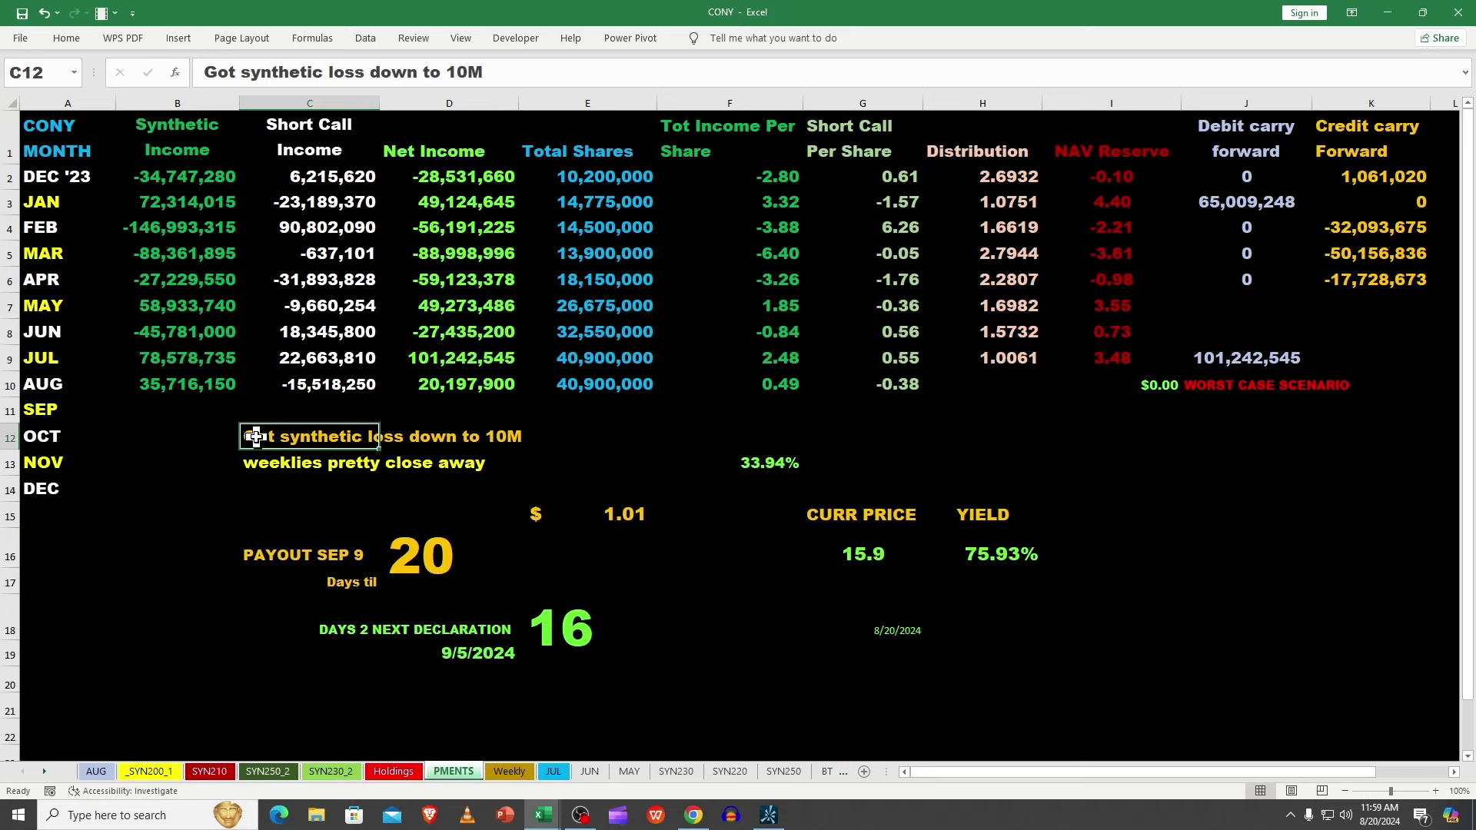
- Compare the synthetic loss note in C12 with August's synthetic income, short call income and short call per share
left_click(187, 384)
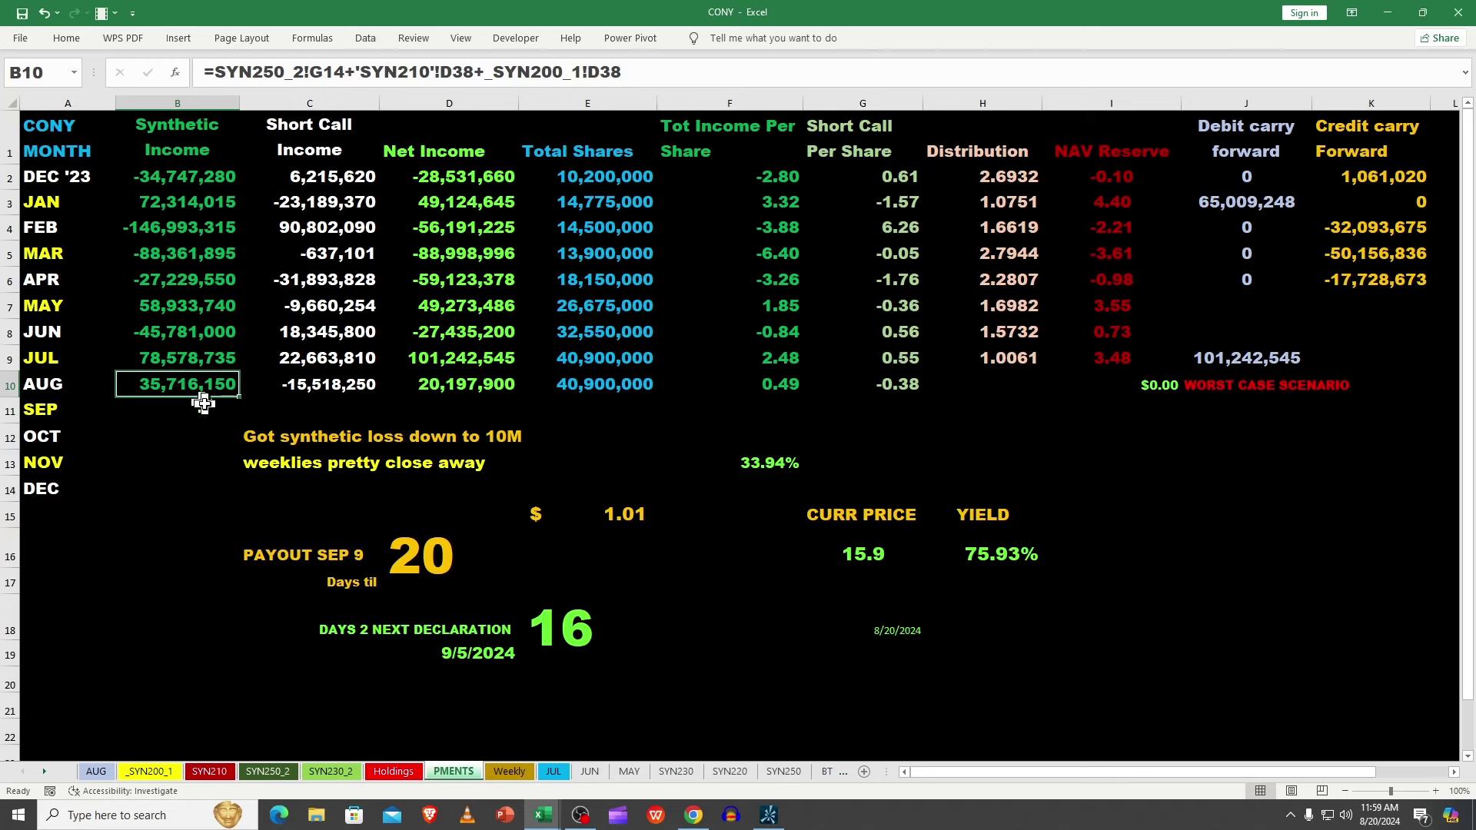
left_click(267, 445)
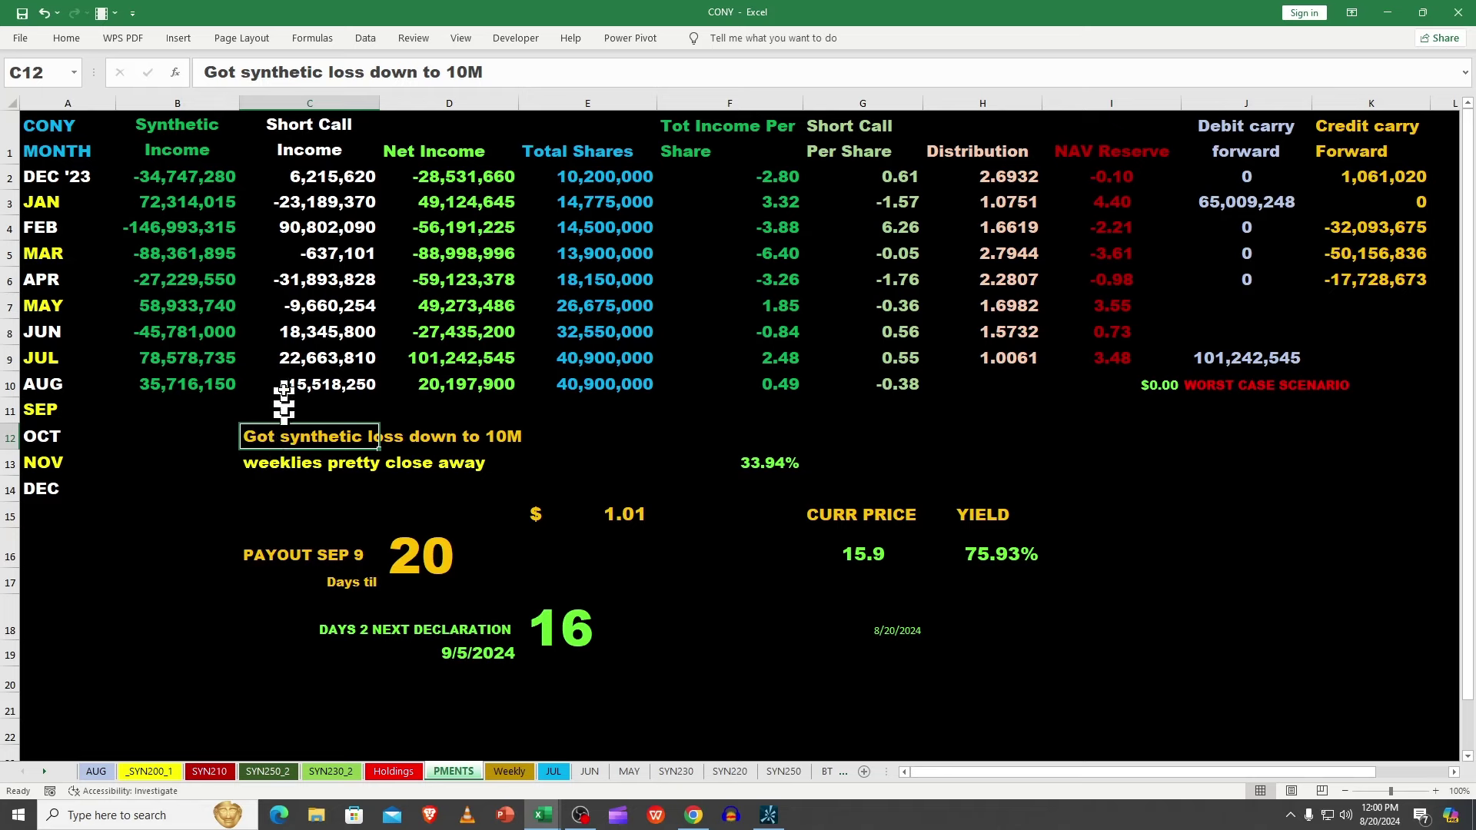
left_click(315, 388)
left_click(212, 386)
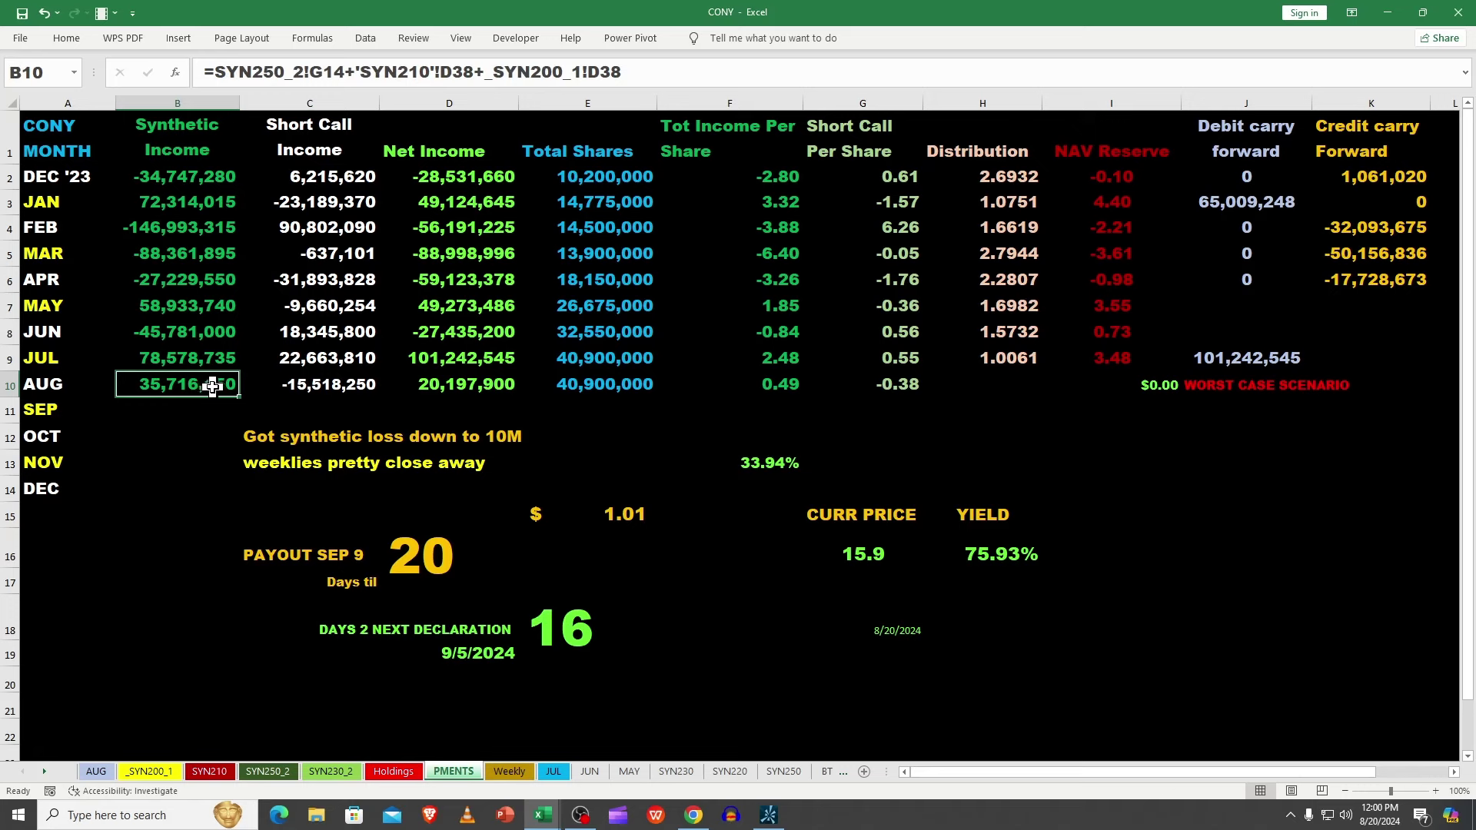
left_click(331, 385)
left_click(894, 386)
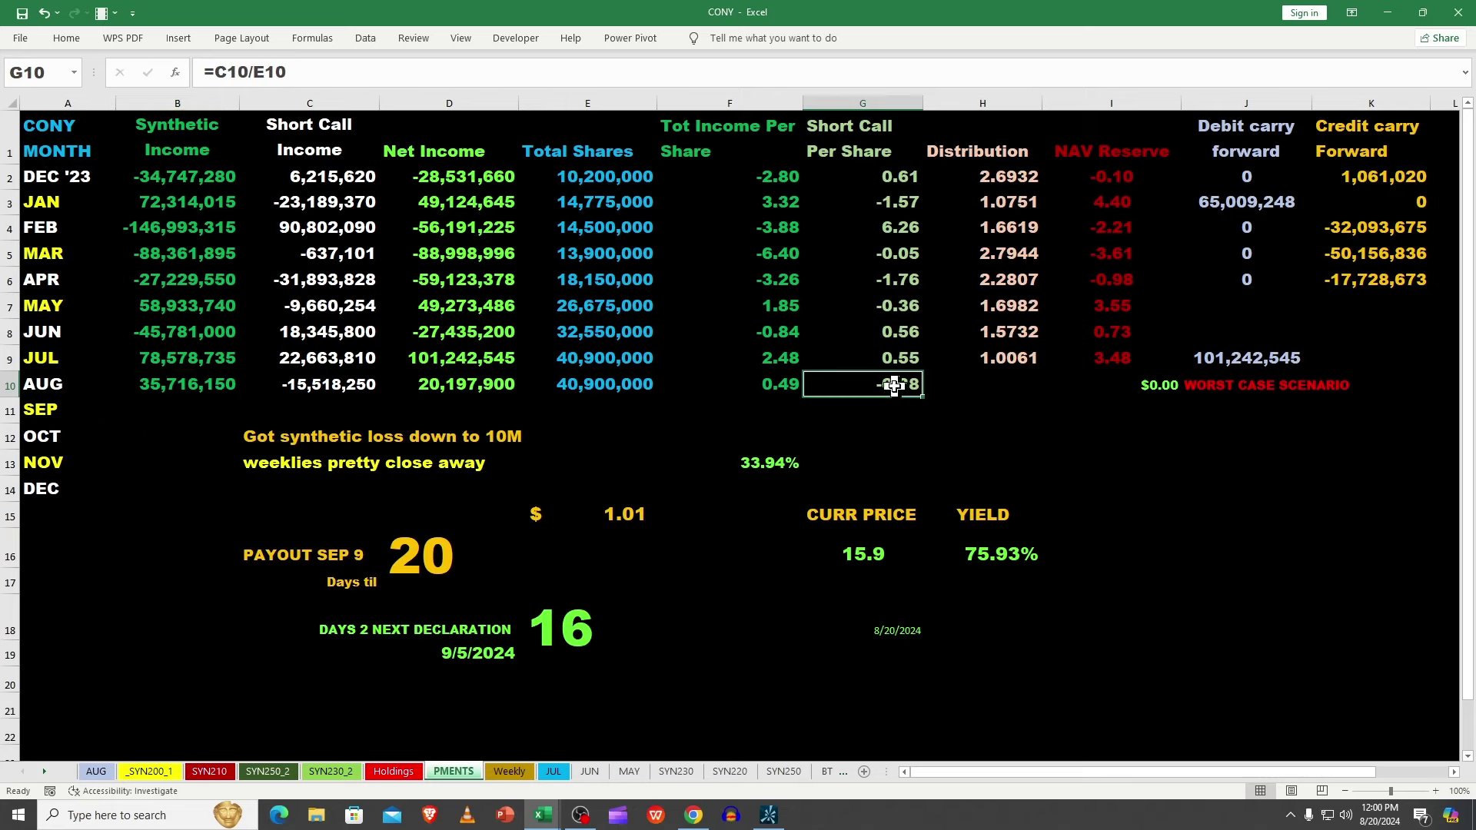